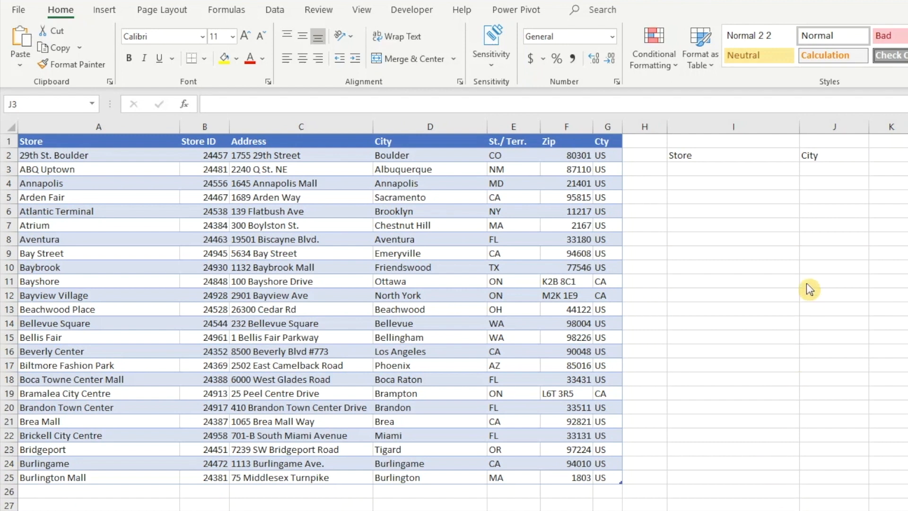
# In J3, enter an XLOOKUP formula that looks up I3 in the table's Store column and returns the City column
pyautogui.click(829, 174)
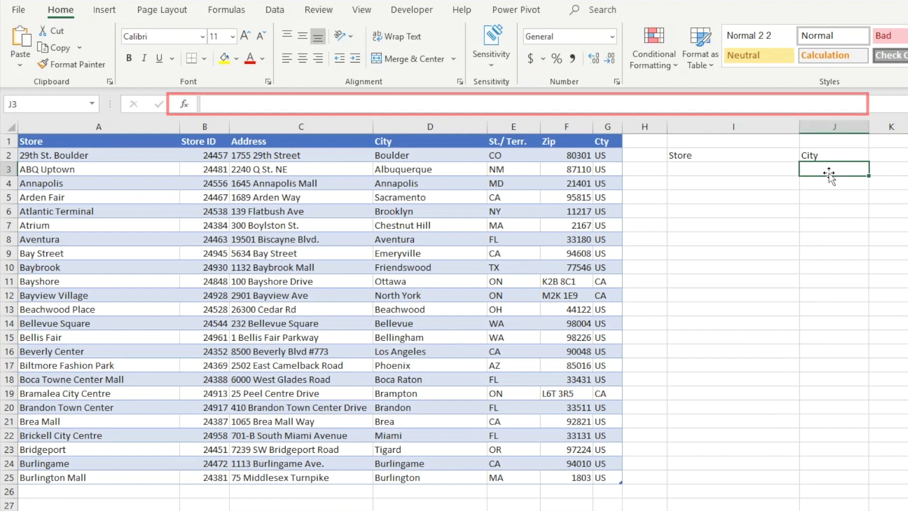
pyautogui.write('=xlookup')
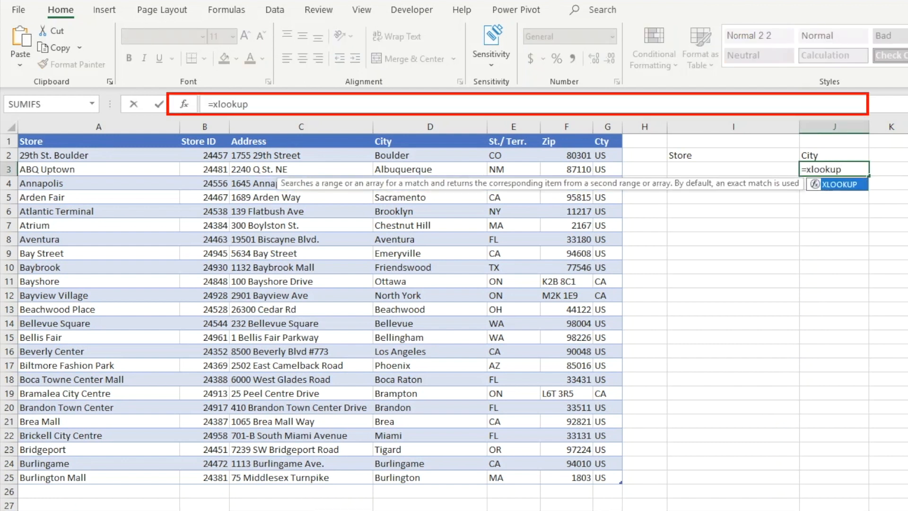
pyautogui.write('(')
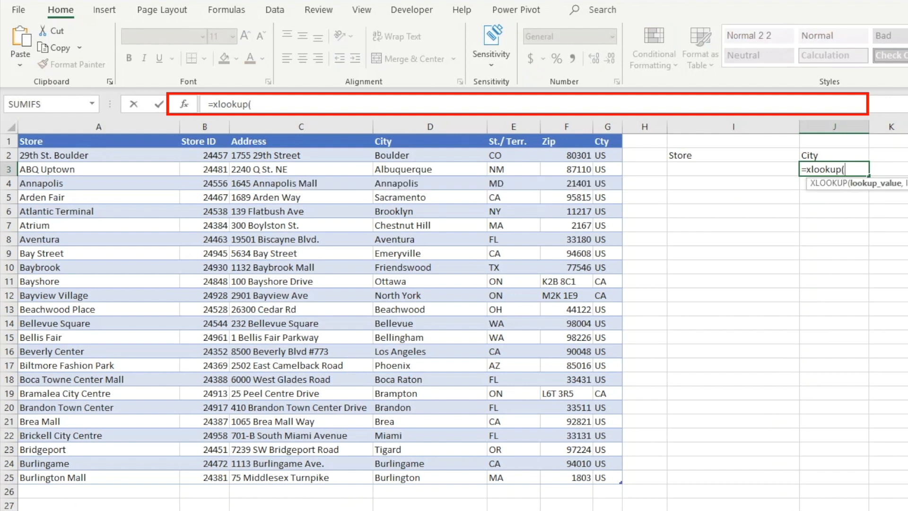
pyautogui.click(766, 169)
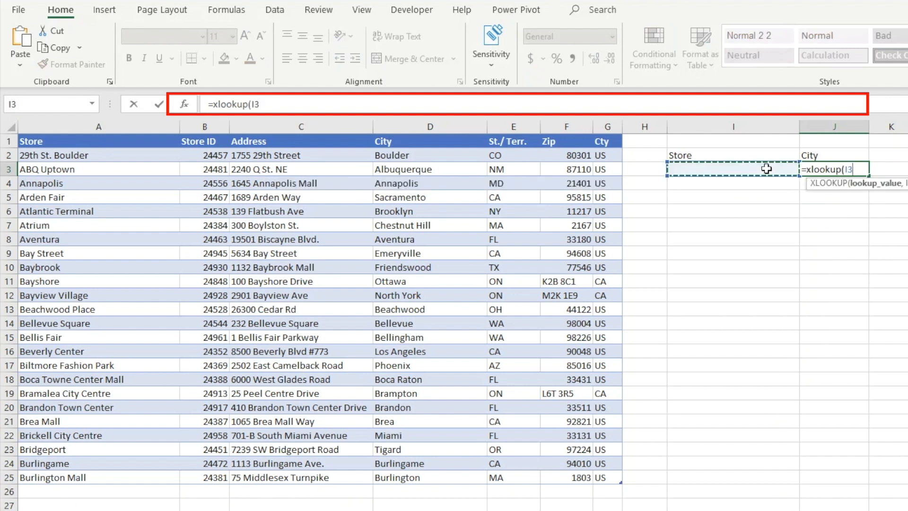
pyautogui.write(',')
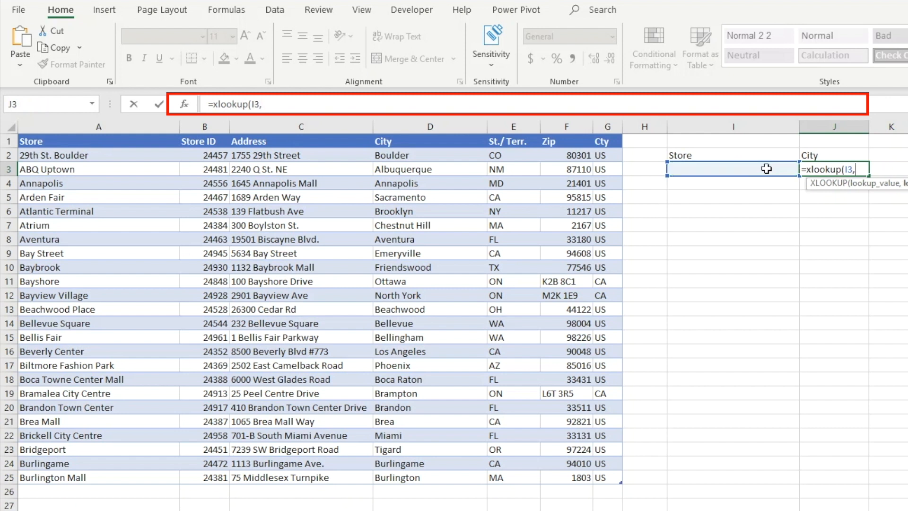
pyautogui.moveTo(126, 154); pyautogui.dragTo(135, 477)
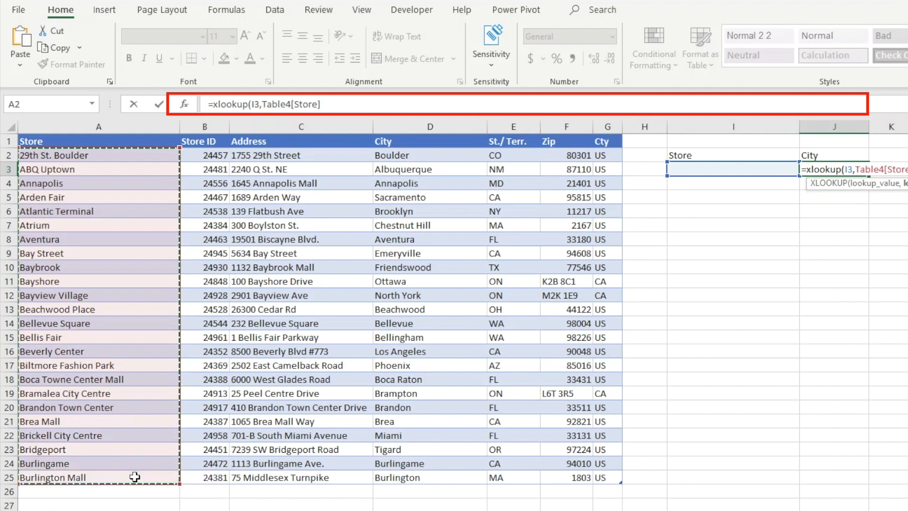
pyautogui.write(',')
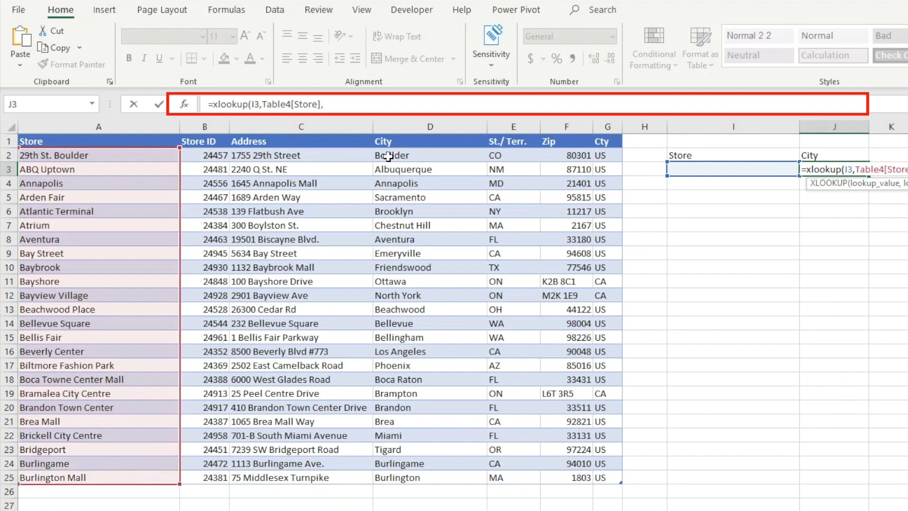
pyautogui.moveTo(388, 156); pyautogui.dragTo(400, 474)
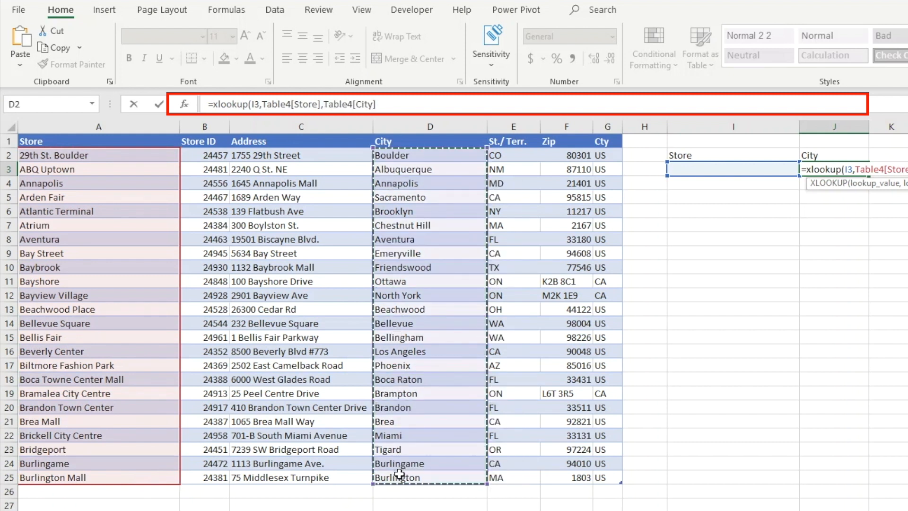
pyautogui.write(')')
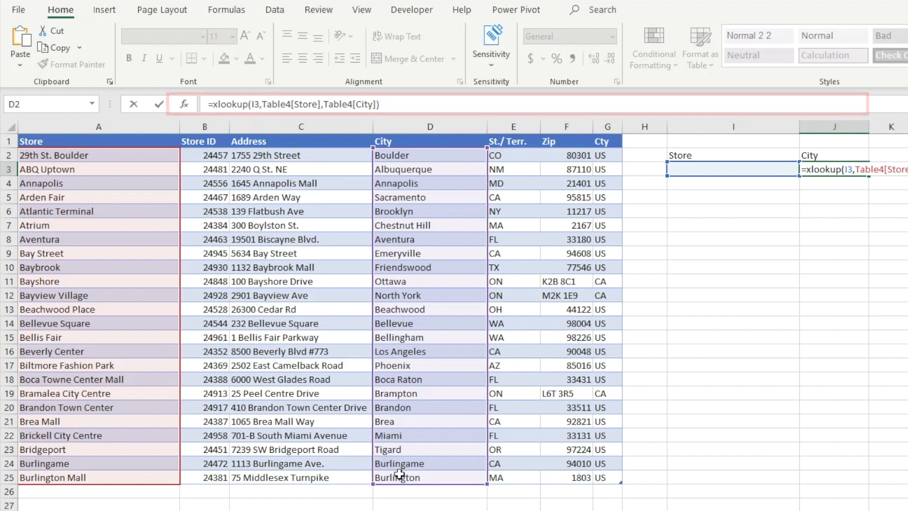
pyautogui.press('Return')
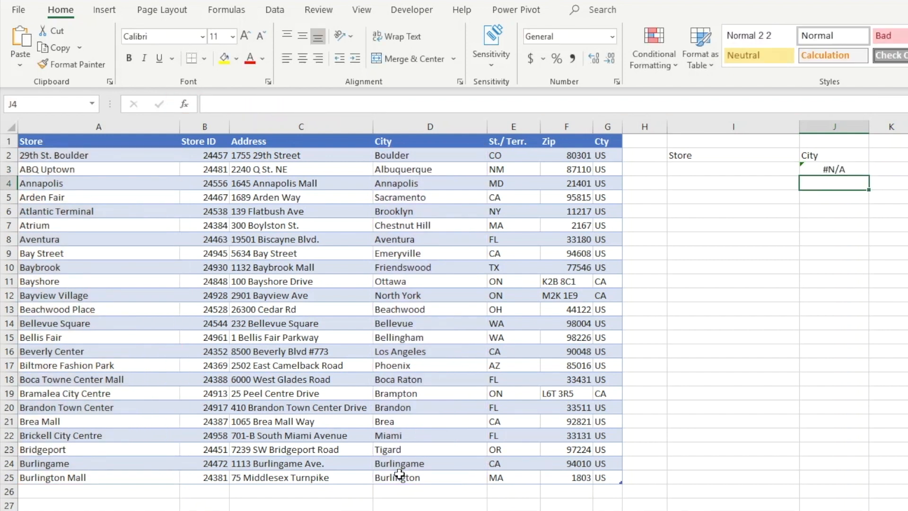
# Test the lookup by entering atrium and then brea mall as the store name in I3
pyautogui.press('Left')
pyautogui.press('Up')
pyautogui.write('atrium')
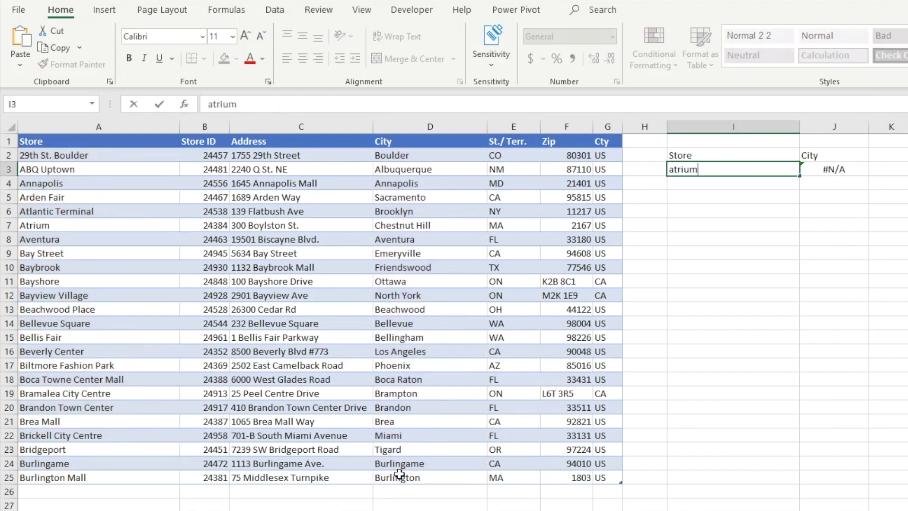
pyautogui.press('Return')
pyautogui.press('Up')
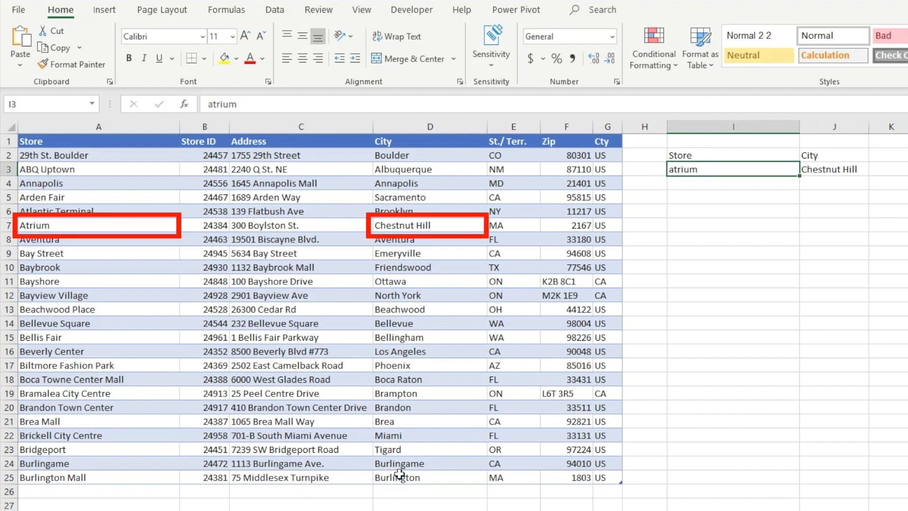
pyautogui.write('brea mall')
pyautogui.press('Return')
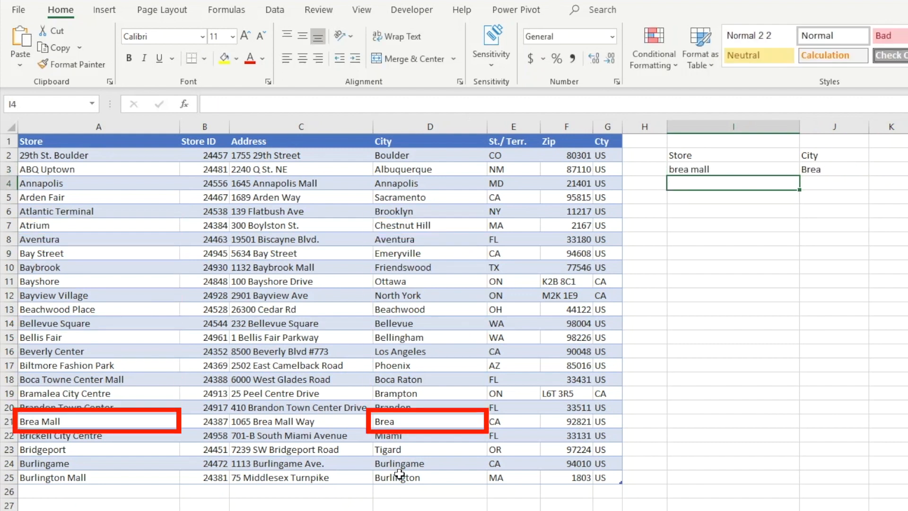
# Enter bay street as the store name in I3
pyautogui.press('Up')
pyautogui.write('bay street')
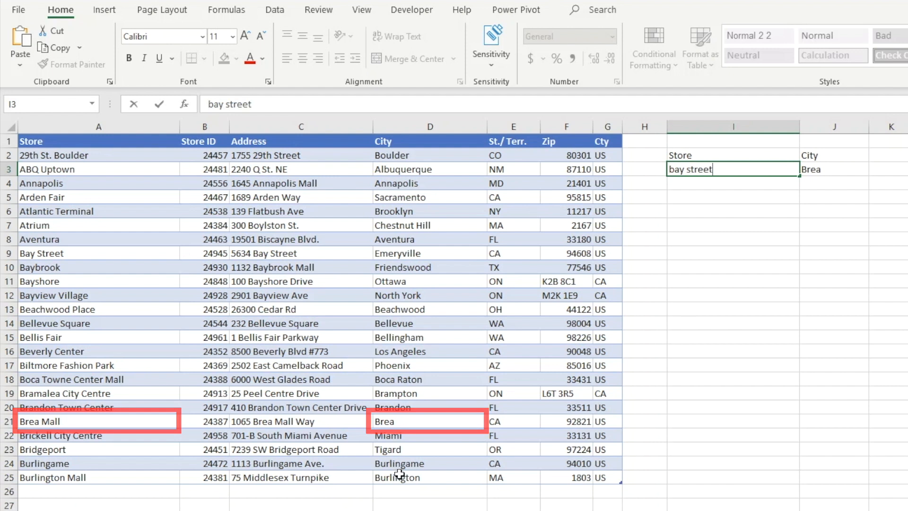
pyautogui.press('Return')
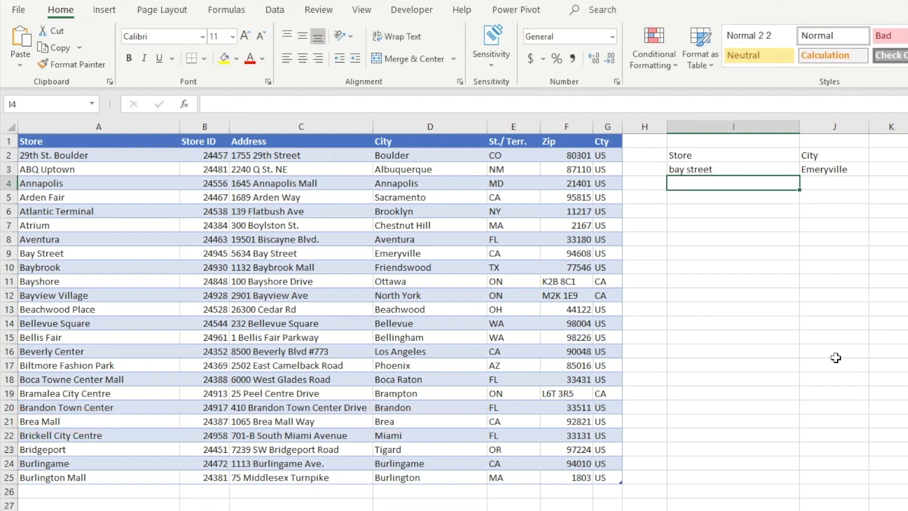
# In J5, enter a VLOOKUP formula looking up I5 in the whole Table4, returning column 4 with exact match FALSE
pyautogui.click(832, 198)
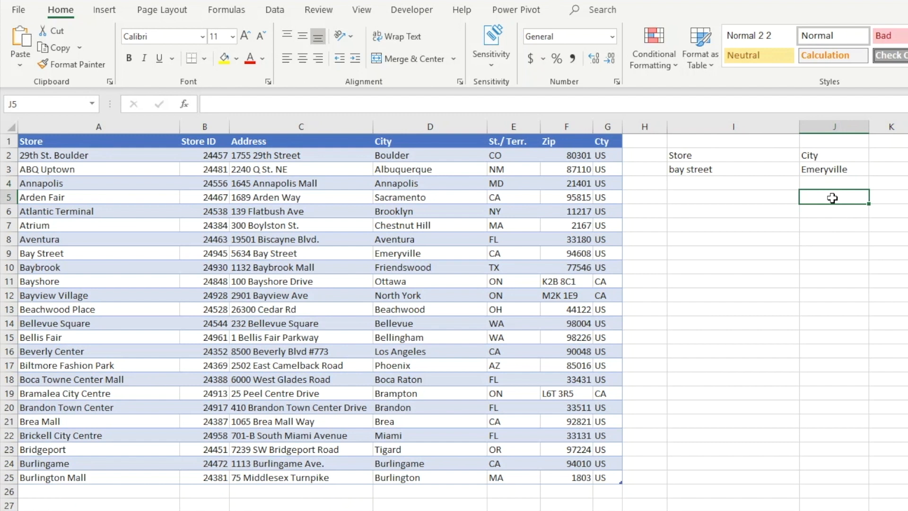
pyautogui.write('=vlookup(')
pyautogui.press('Left')
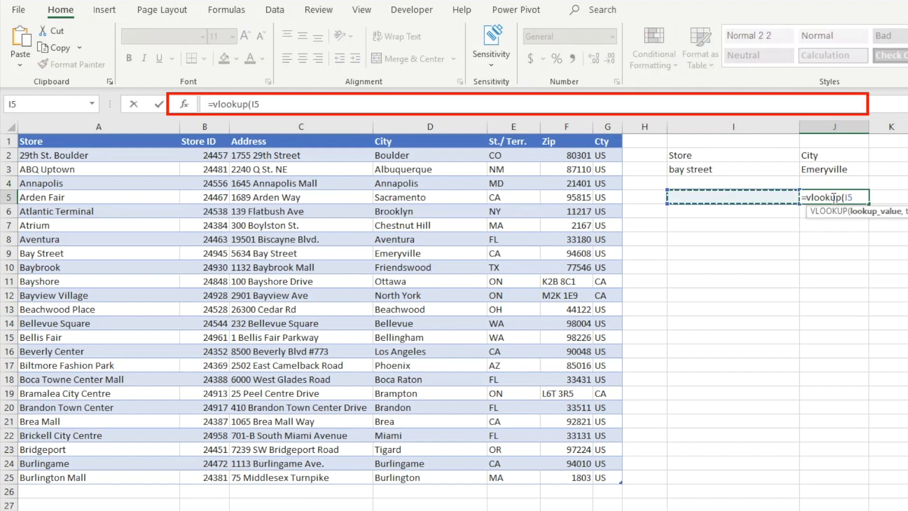
pyautogui.write(',')
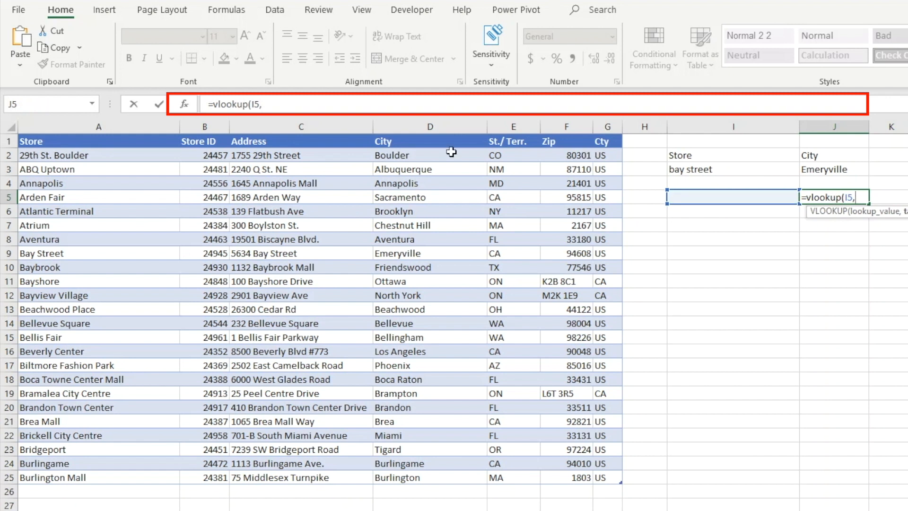
pyautogui.moveTo(134, 142); pyautogui.dragTo(599, 479)
pyautogui.write(',')
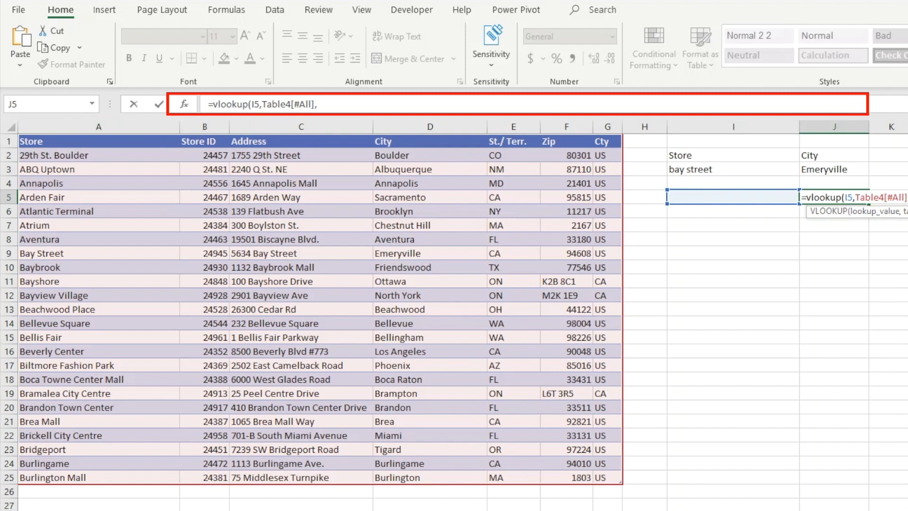
pyautogui.write('4,')
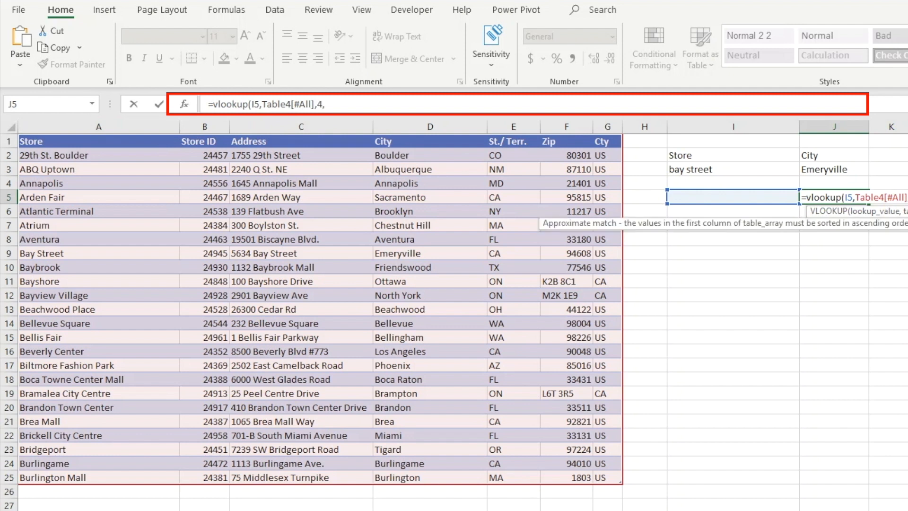
pyautogui.write('false)')
pyautogui.press('Return')
# Enter bay street as the store name in I5
pyautogui.press('Up')
pyautogui.press('Left')
pyautogui.write('bay street')
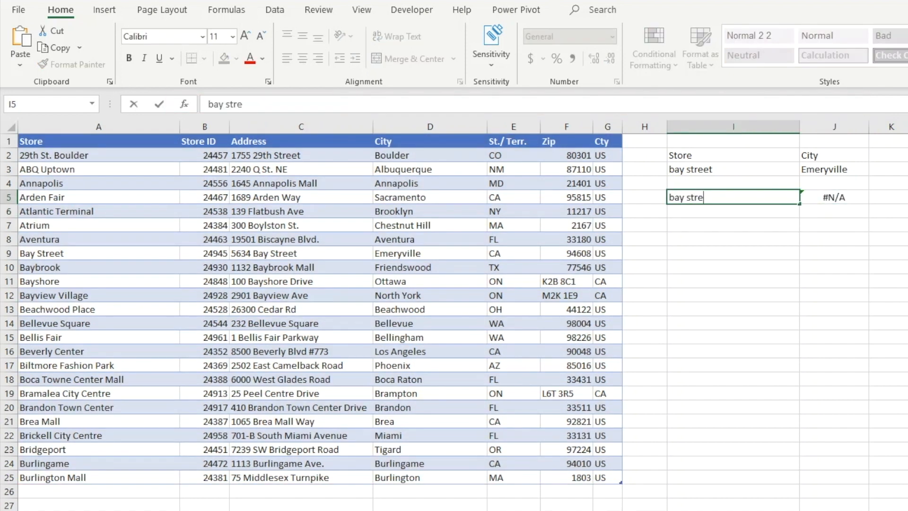
pyautogui.press('Return')
# Replace the store name in I5 with atrium
pyautogui.press('Up')
pyautogui.write('atrium')
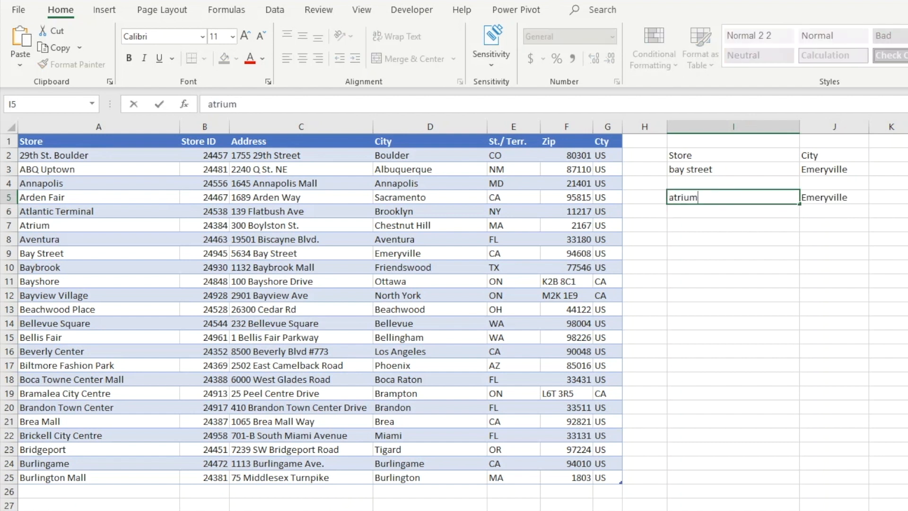
pyautogui.press('Return')
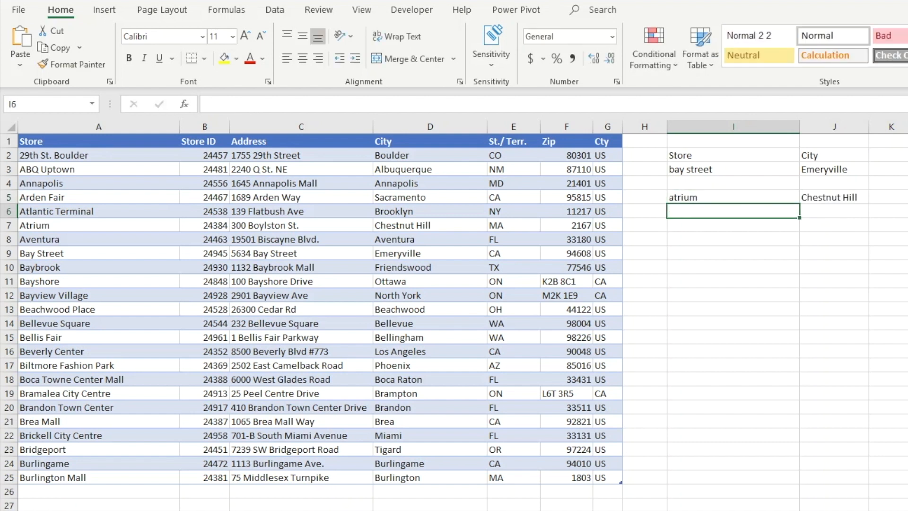
# Add the labels Store ID in I7 and Store Name in J7
pyautogui.press('Up')
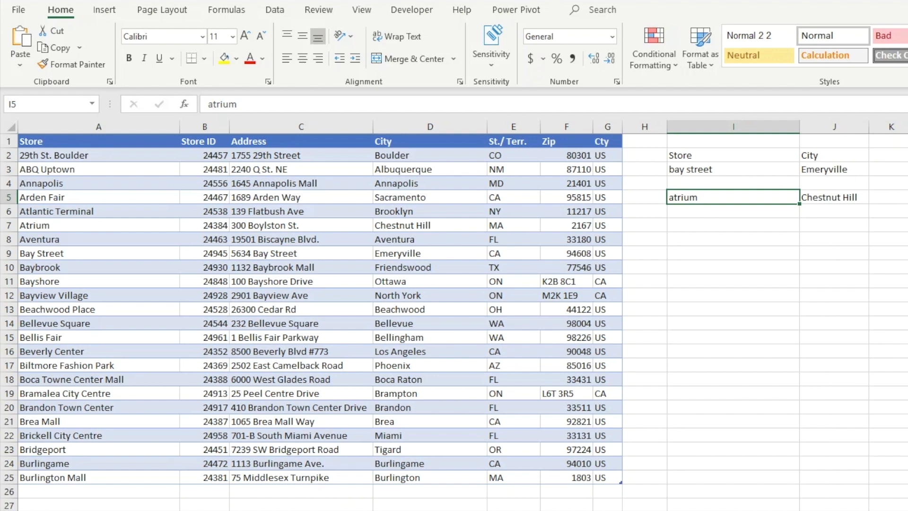
pyautogui.press('Down')
pyautogui.press('Down')
pyautogui.write('St')
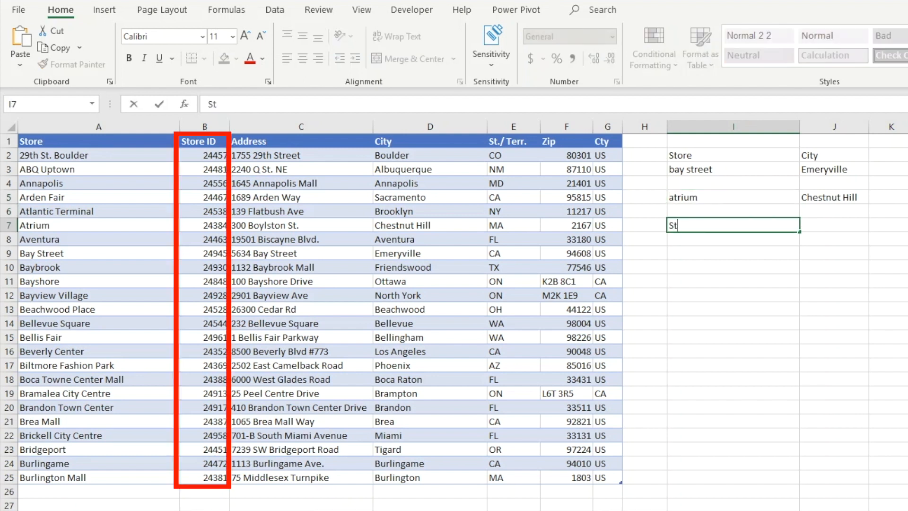
pyautogui.write('ore ID')
pyautogui.press('Tab')
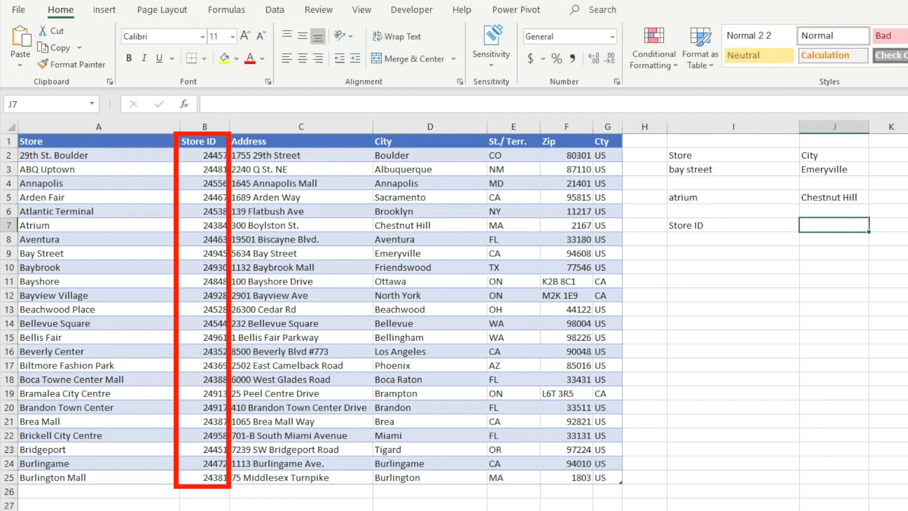
pyautogui.write('Store Name')
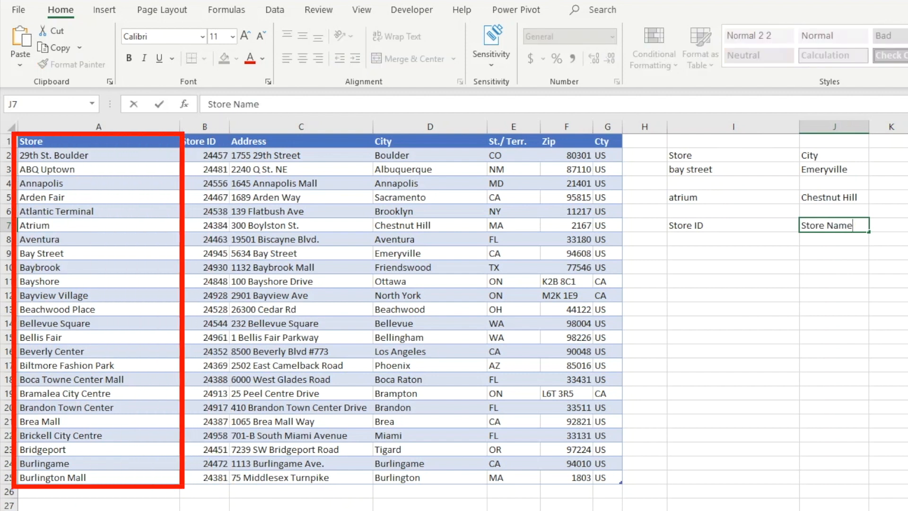
pyautogui.press('Return')
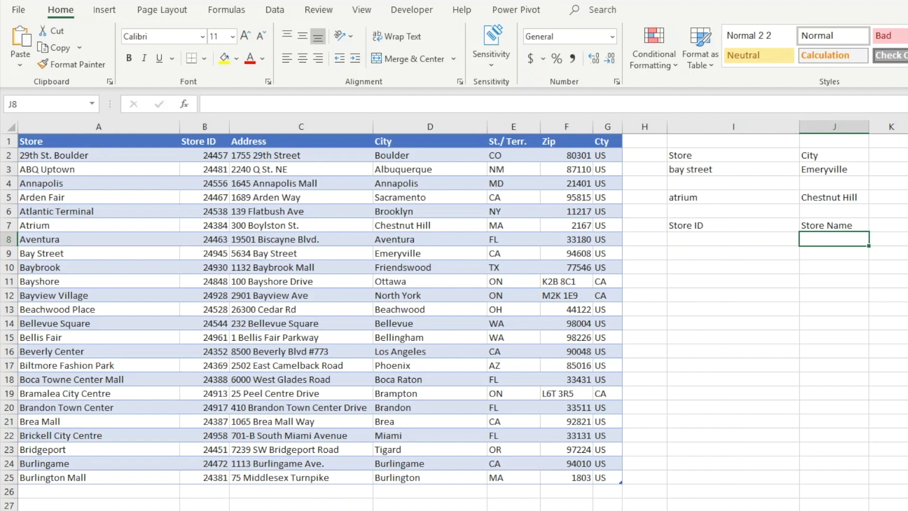
# In J8, enter an XLOOKUP formula that looks up I8 in the Store ID column and returns the Store column
pyautogui.write('=xlookup(')
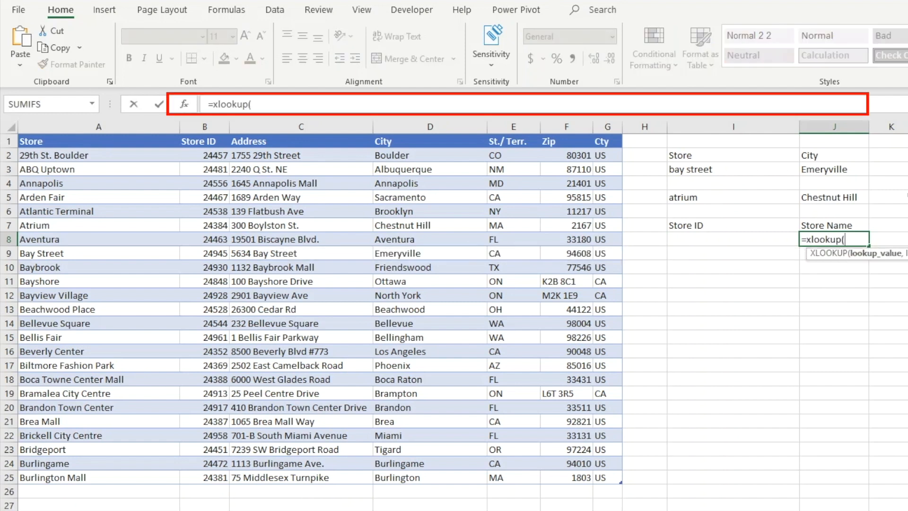
pyautogui.press('Left')
pyautogui.write(',')
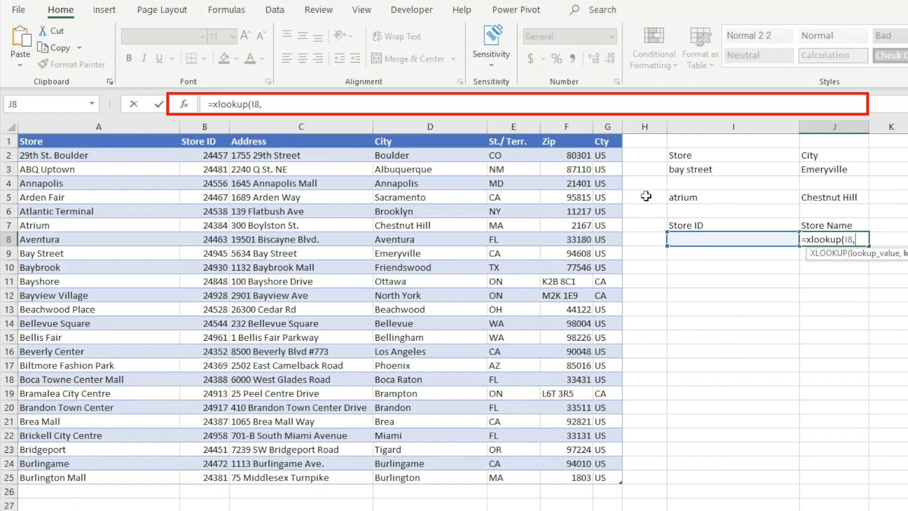
pyautogui.click(204, 155)
pyautogui.moveTo(204, 154); pyautogui.dragTo(196, 476)
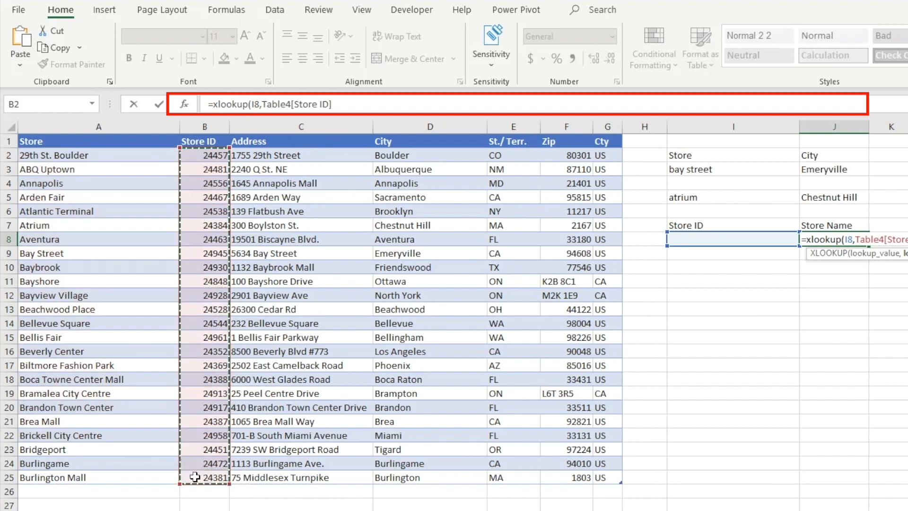
pyautogui.write(',')
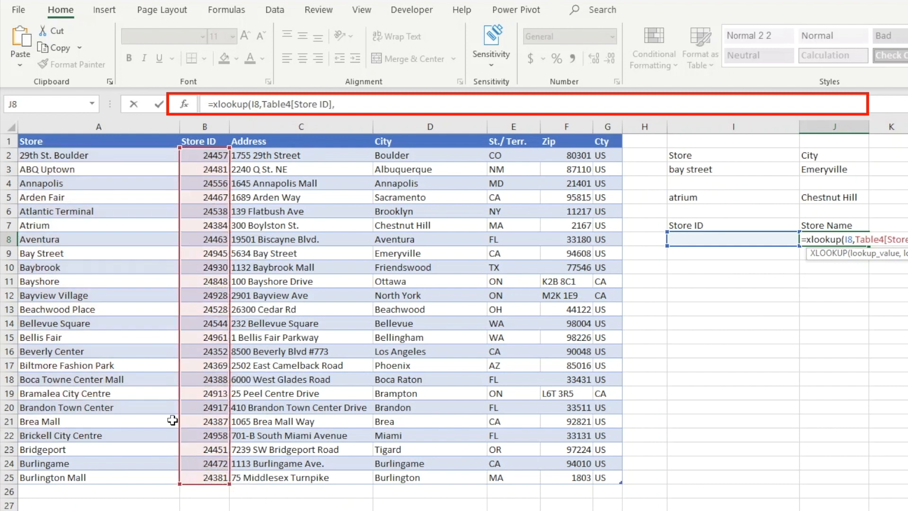
pyautogui.moveTo(99, 155); pyautogui.dragTo(90, 476)
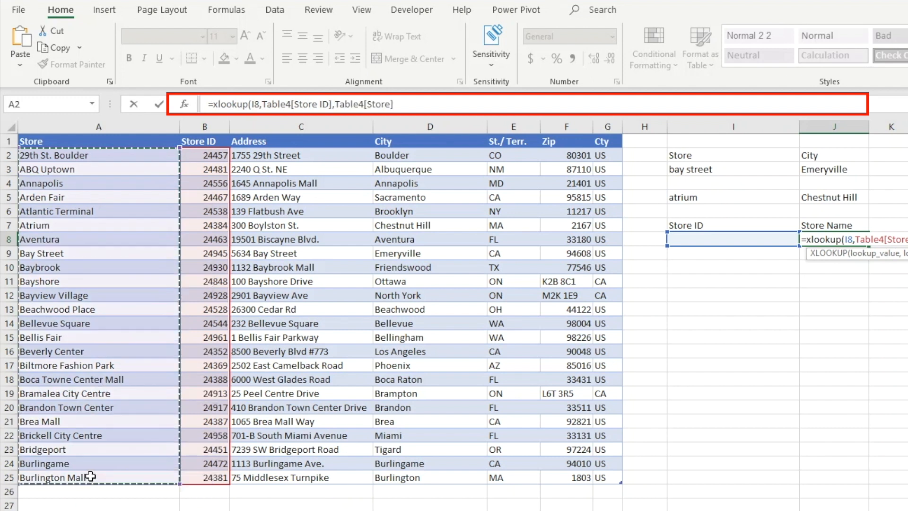
pyautogui.write(')')
pyautogui.press('Return')
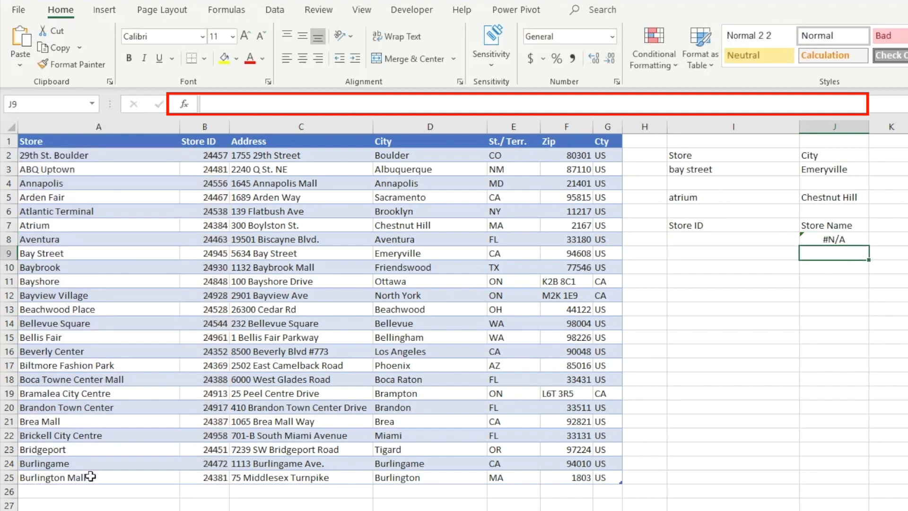
# Enter store ID 24481 in I8 as the lookup value
pyautogui.press('Up')
pyautogui.press('Left')
pyautogui.write('24481')
pyautogui.press('Return')
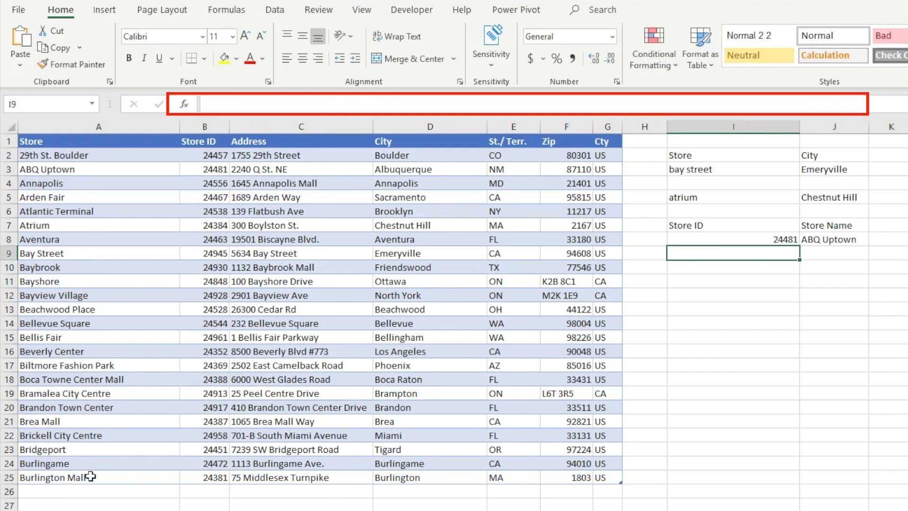
# Change the store ID in I8 to 24544
pyautogui.press('Up')
pyautogui.write('24544')
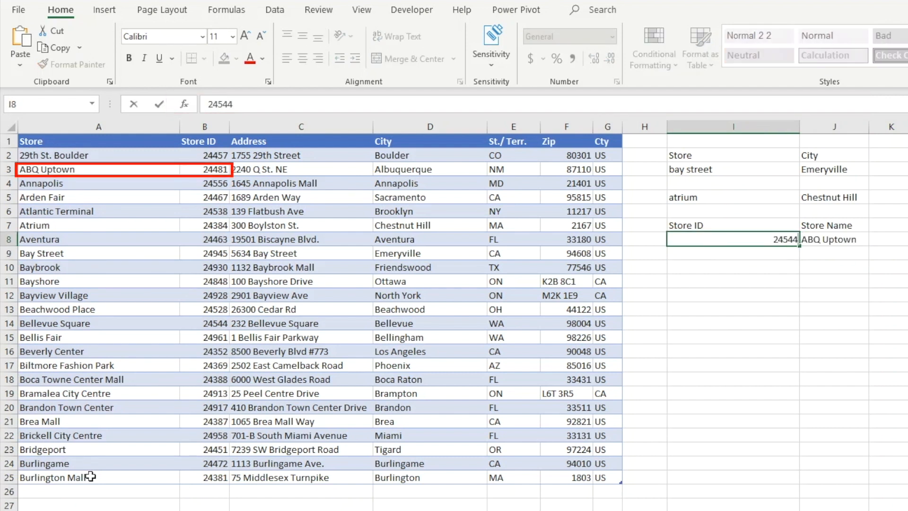
pyautogui.press('Return')
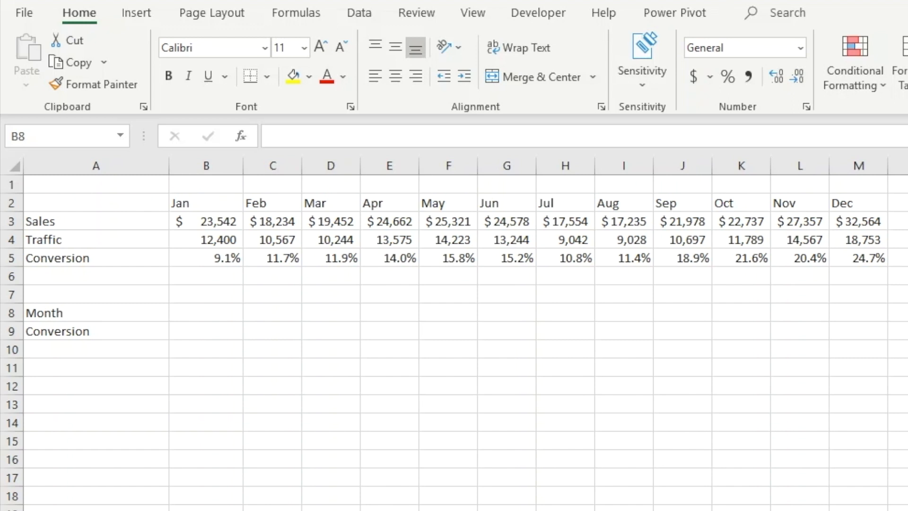
# On the monthly sheet, enter May in B8 as the month to look up
pyautogui.click(207, 312)
pyautogui.write('May')
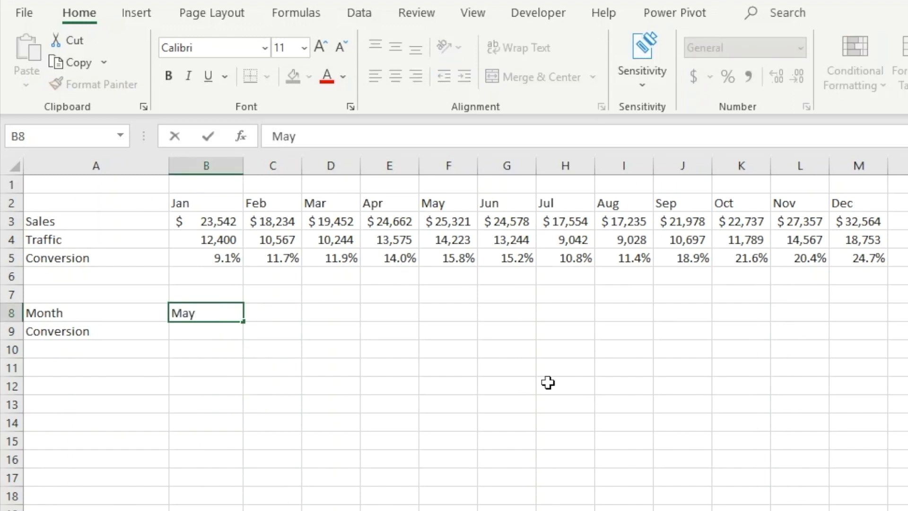
pyautogui.press('Return')
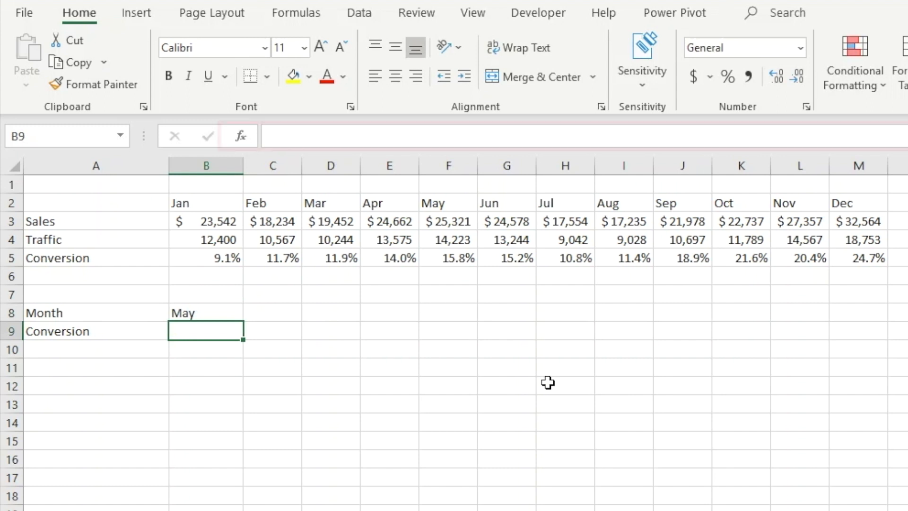
# In B9, enter an XLOOKUP formula that looks up B8 in the month headers B2:M2 and returns conversion from B5:M5
pyautogui.write('=xlookup(')
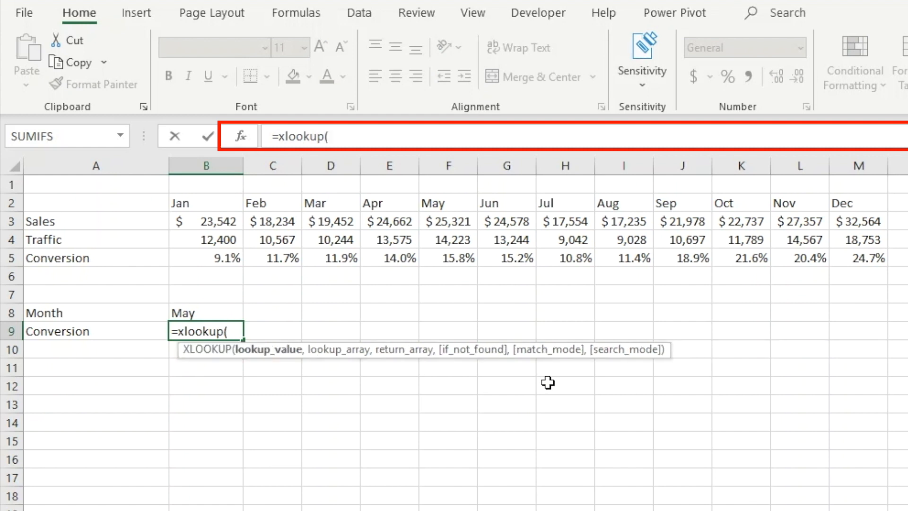
pyautogui.press('Up')
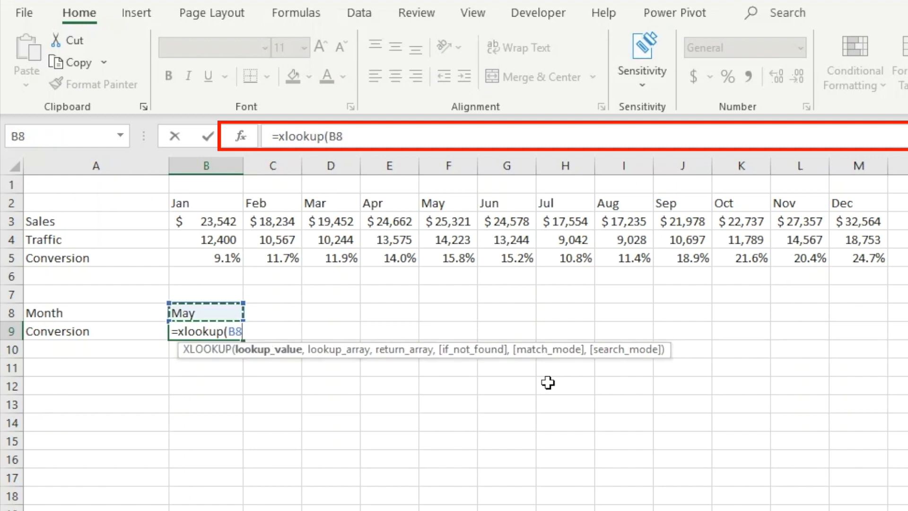
pyautogui.write(',')
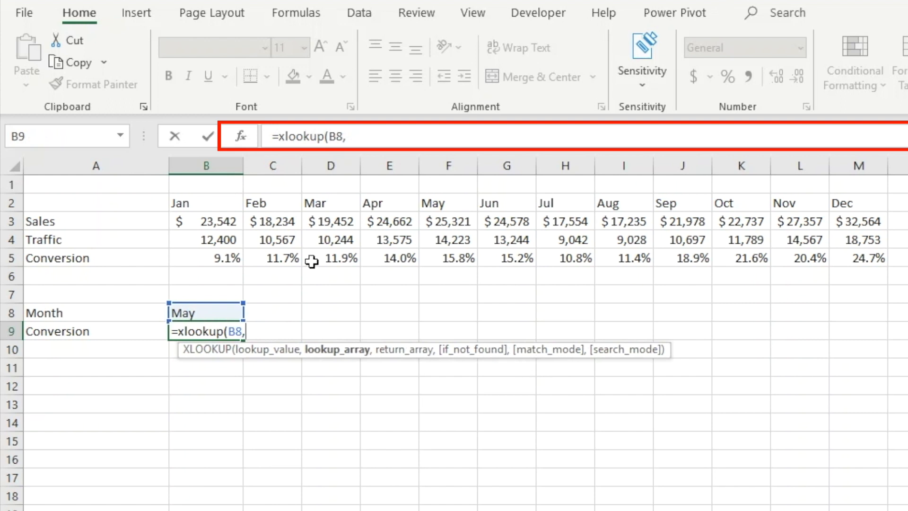
pyautogui.moveTo(210, 205); pyautogui.dragTo(854, 207)
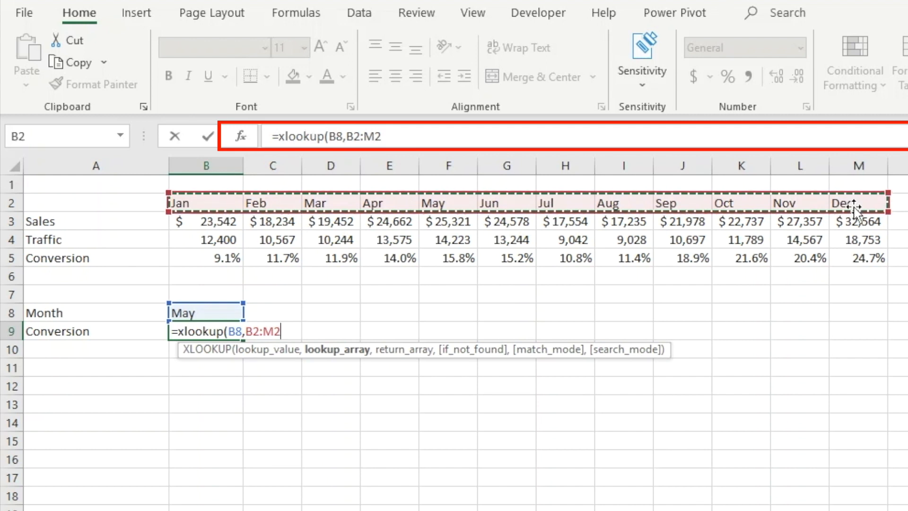
pyautogui.write(',')
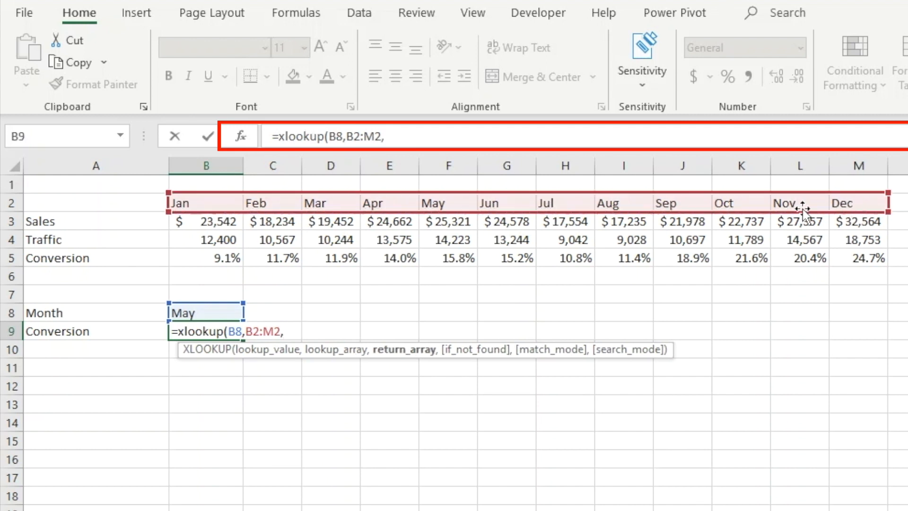
pyautogui.moveTo(224, 258); pyautogui.dragTo(839, 259)
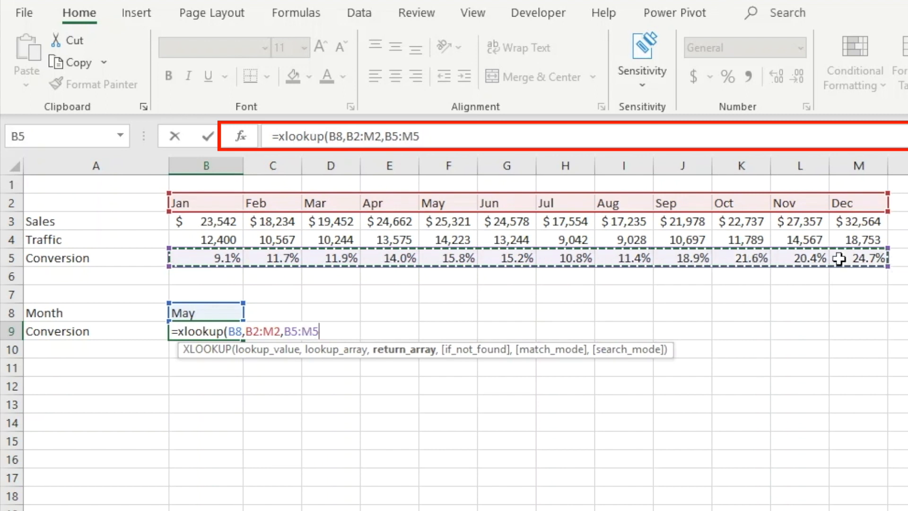
pyautogui.write(')')
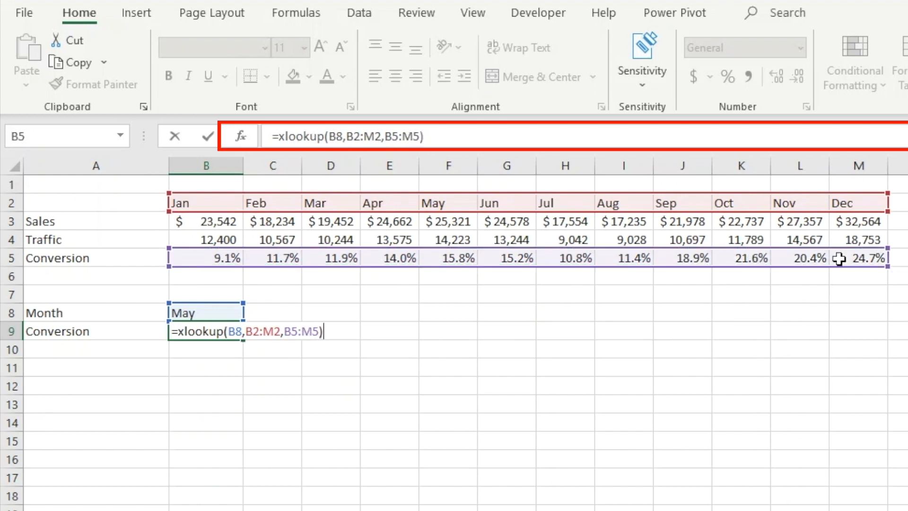
pyautogui.press('Return')
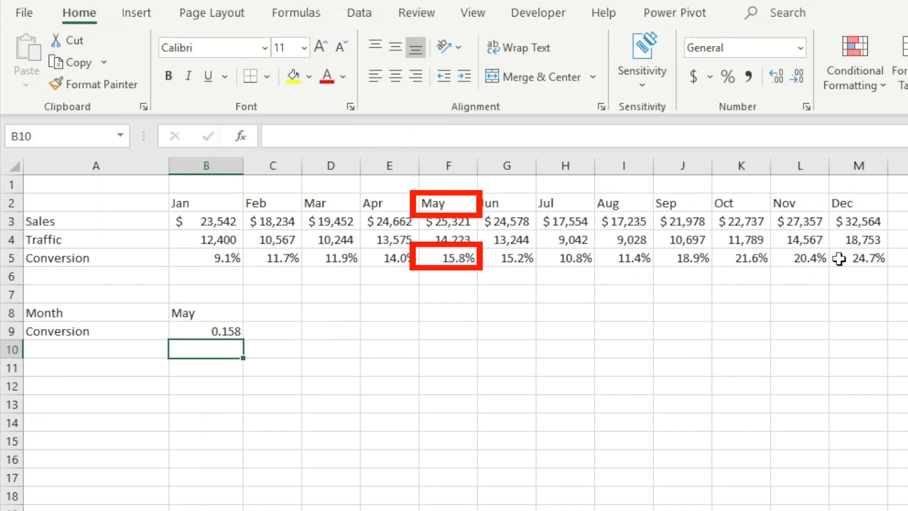
# Format the result in B9 as a percentage with one decimal place
pyautogui.press('Up')
pyautogui.click(728, 77)
pyautogui.click(778, 75)
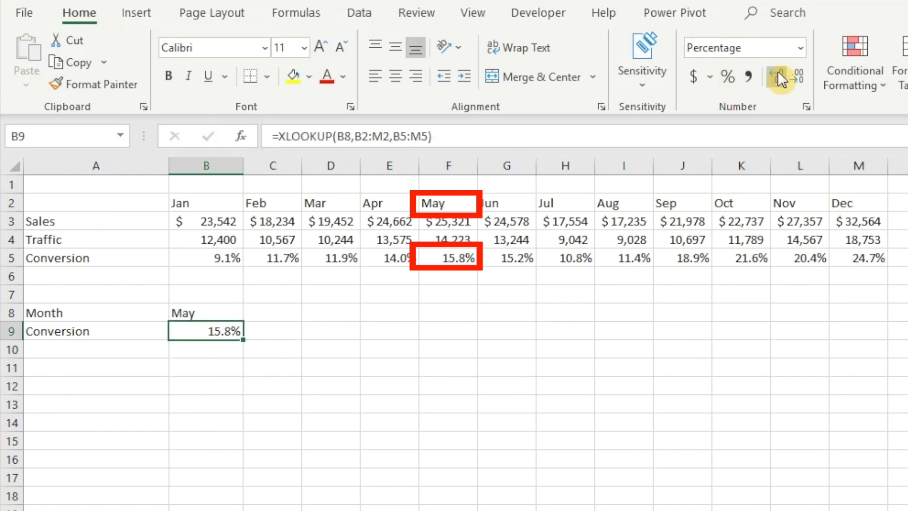
pyautogui.click(358, 411)
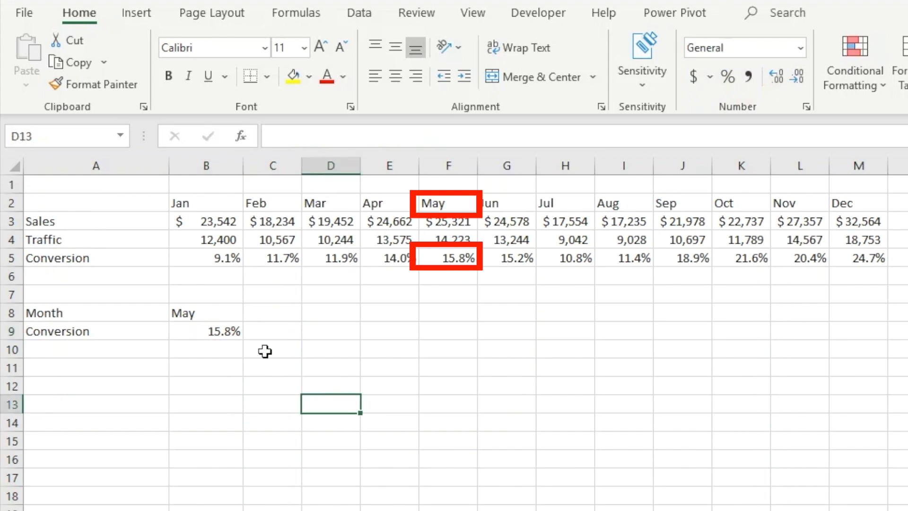
# Change the month in B8 to Feb
pyautogui.click(209, 311)
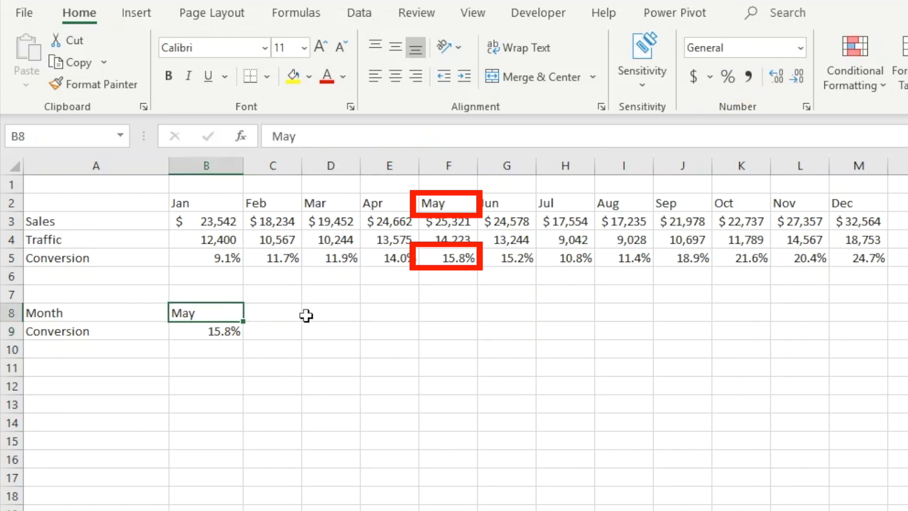
pyautogui.write('Feb')
pyautogui.press('Return')
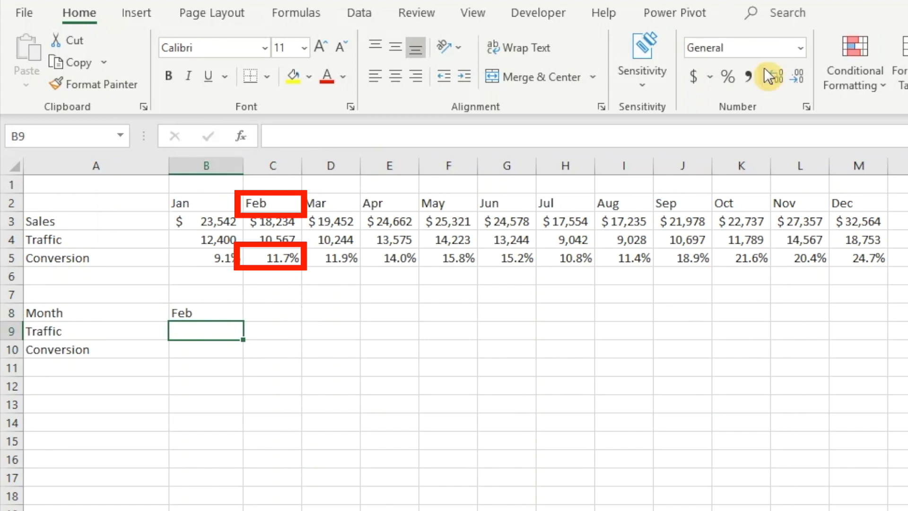
# In B9, enter an XLOOKUP formula matching B8 in B2:M2 and returning both traffic and conversion rows B4:M5
pyautogui.write('=')
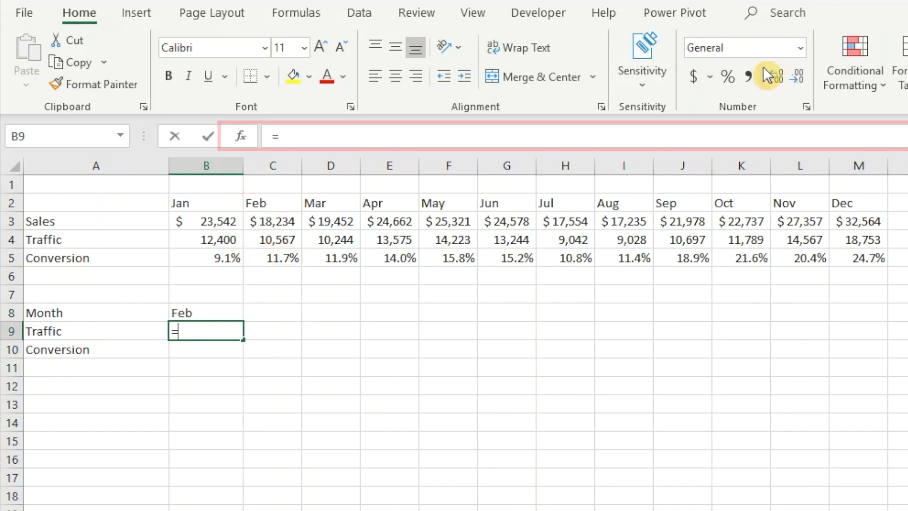
pyautogui.write('xlookup(B8,')
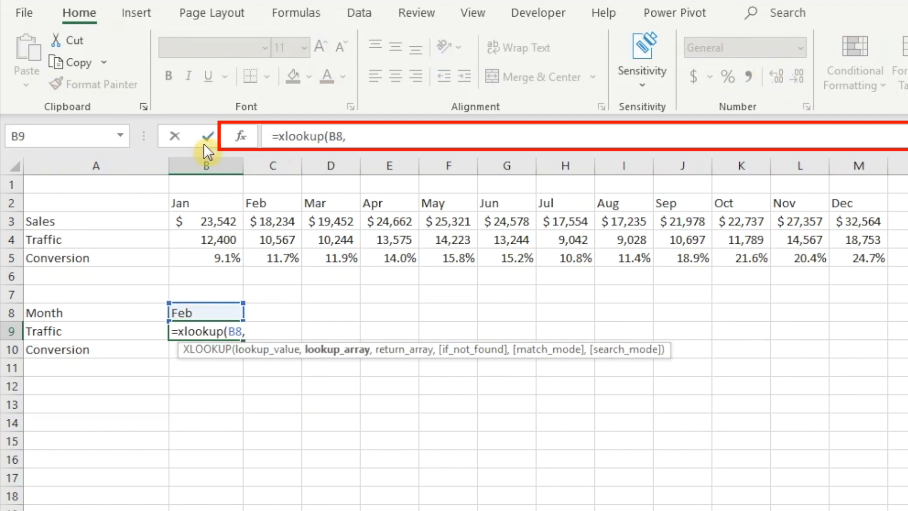
pyautogui.moveTo(208, 204); pyautogui.dragTo(847, 208)
pyautogui.write(',')
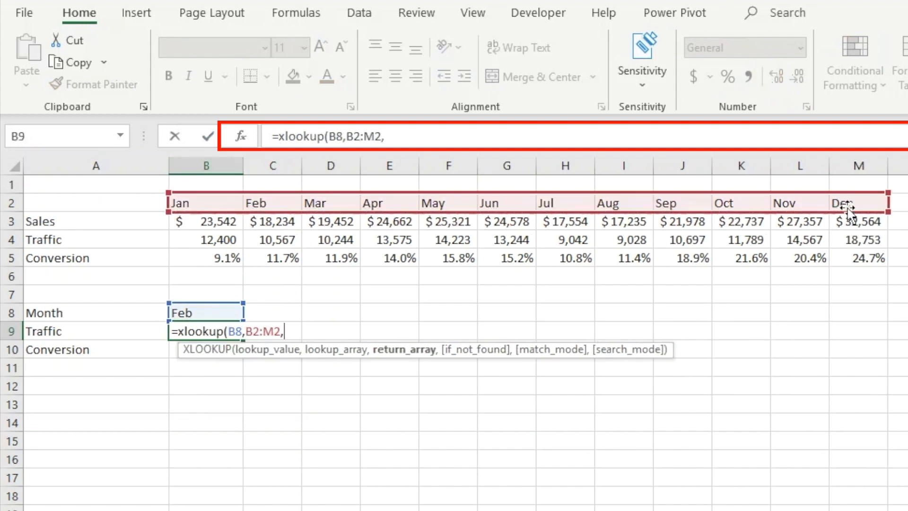
pyautogui.moveTo(220, 236); pyautogui.dragTo(842, 260)
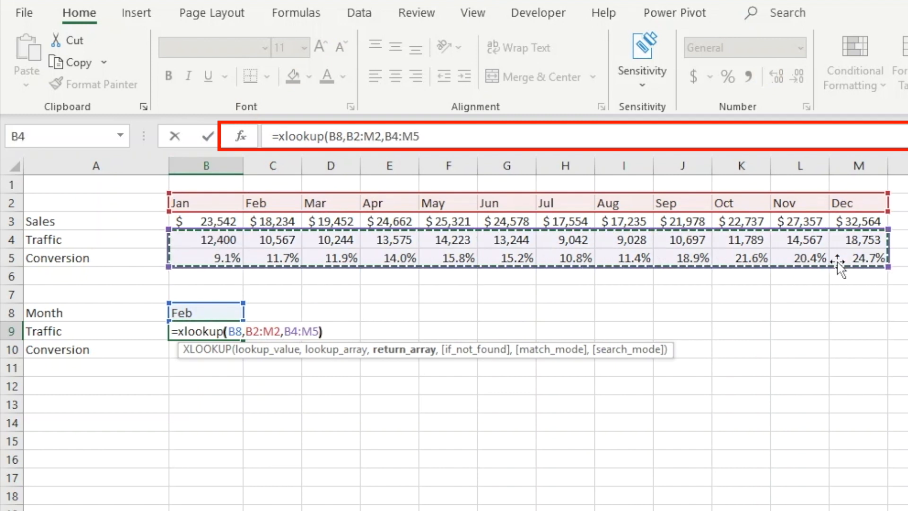
pyautogui.write(')')
pyautogui.press('Return')
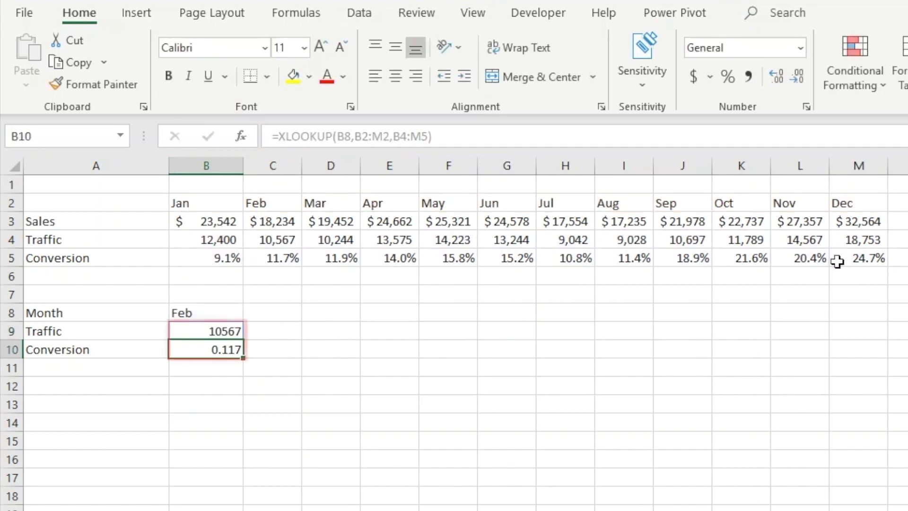
# Change the month in B8 to Mar
pyautogui.press('Down')
pyautogui.press('Down')
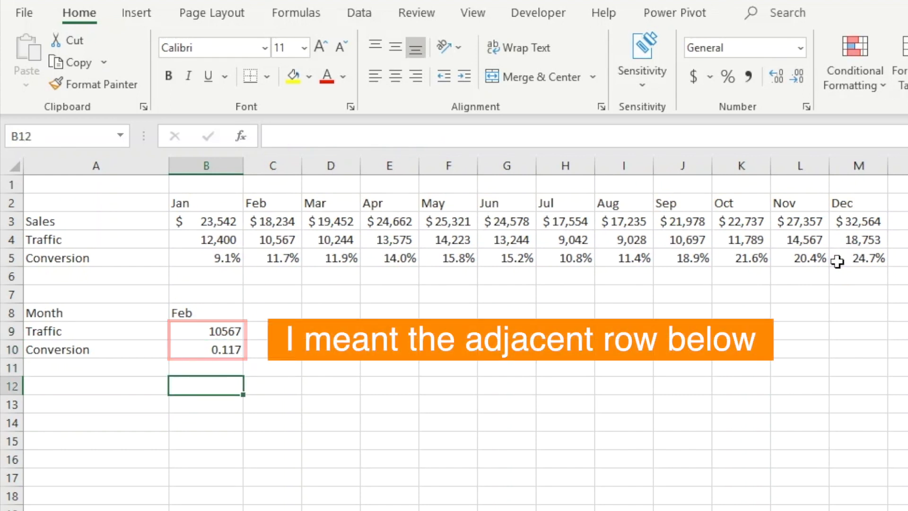
pyautogui.press('Up')
pyautogui.press('Up')
pyautogui.press('Up')
pyautogui.press('Up')
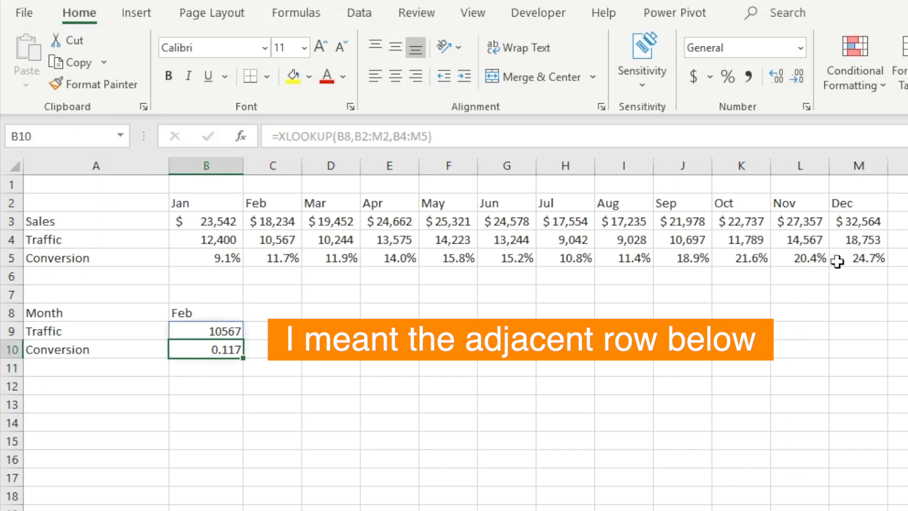
pyautogui.write('Mar')
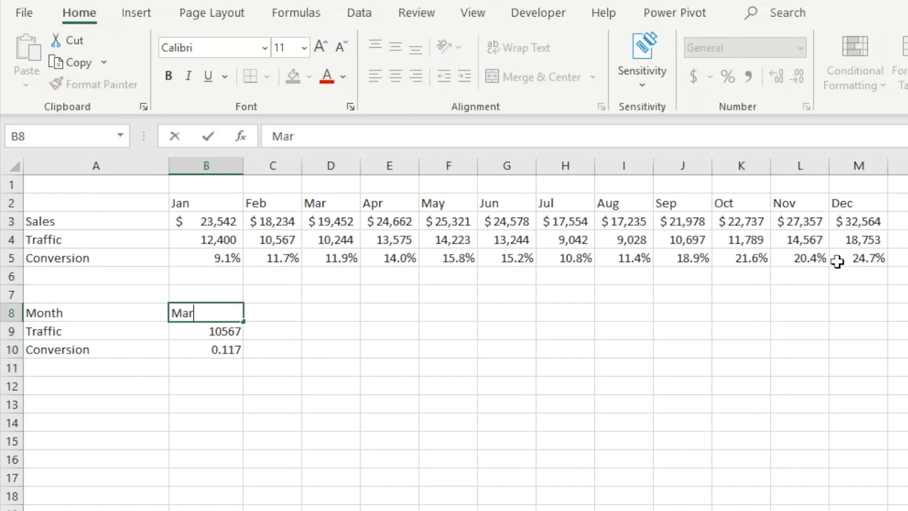
pyautogui.press('Return')
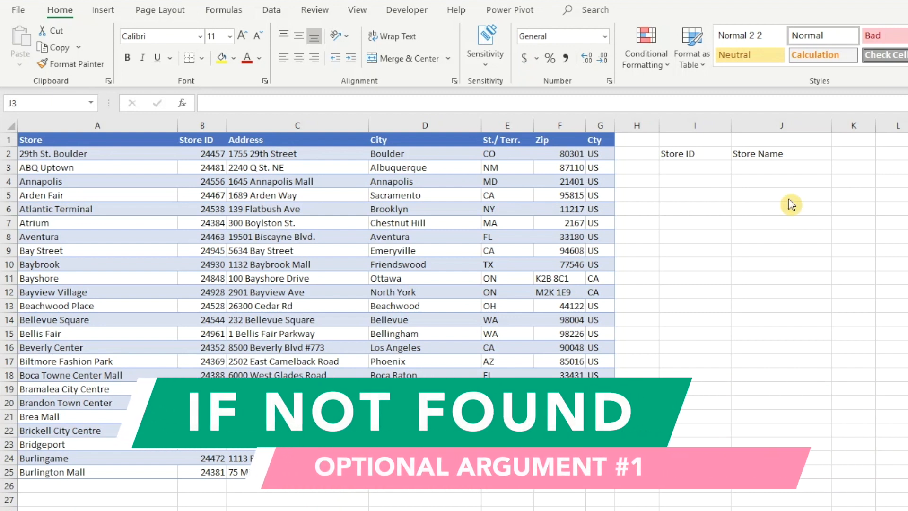
# On the store sheet, enter an XLOOKUP in J3 that looks up I3 in the Store ID column and returns the Store column
pyautogui.click(782, 166)
pyautogui.write('=')
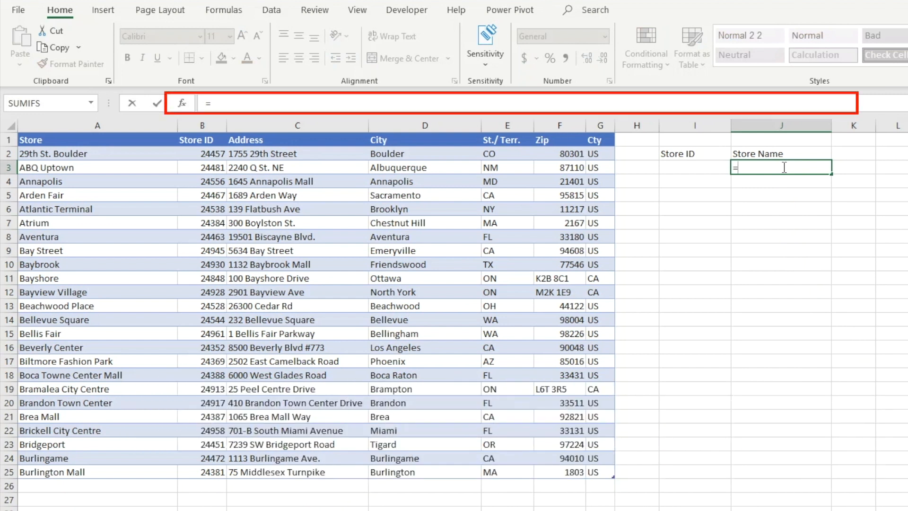
pyautogui.write('xlookup(')
pyautogui.press('Left')
pyautogui.write(',')
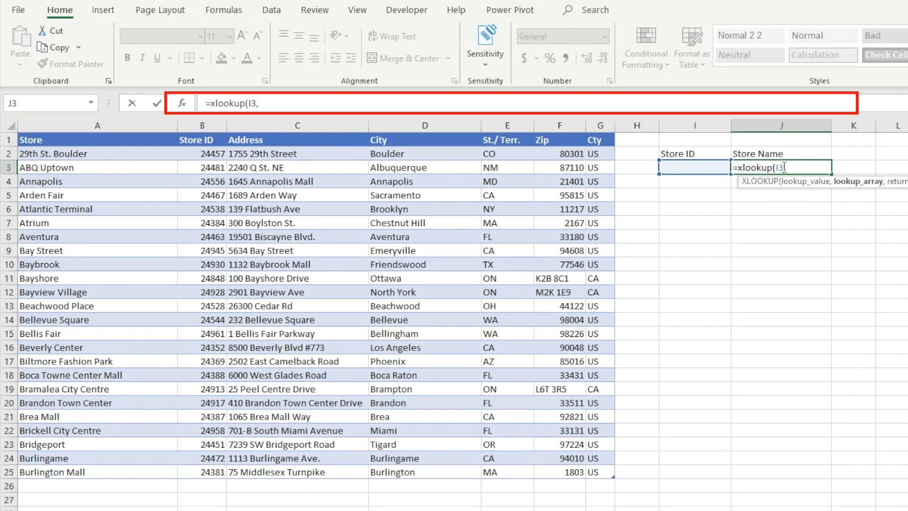
pyautogui.moveTo(194, 152); pyautogui.dragTo(202, 473)
pyautogui.write(',')
pyautogui.moveTo(72, 154); pyautogui.dragTo(118, 465)
pyautogui.hotkey('ctrl', 'Return')
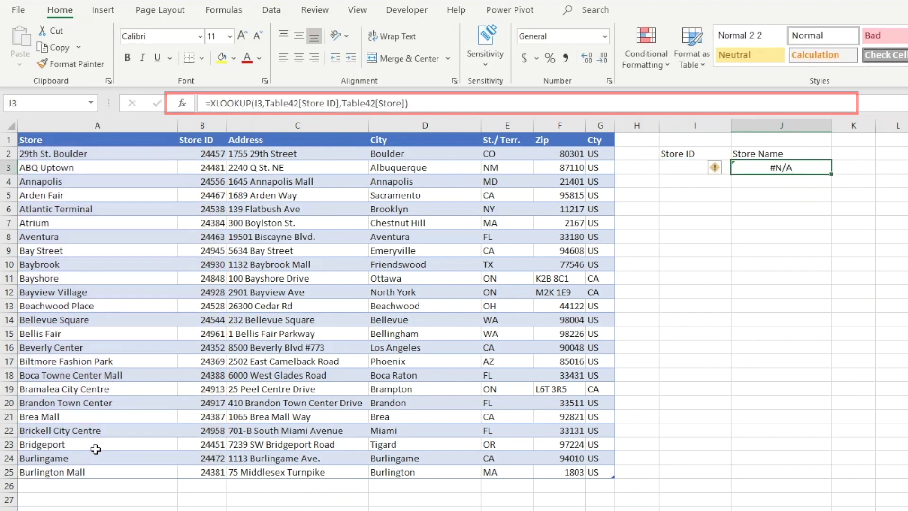
# Enter store ID 25789 in I3 as the lookup value
pyautogui.press('Left')
pyautogui.write('25789')
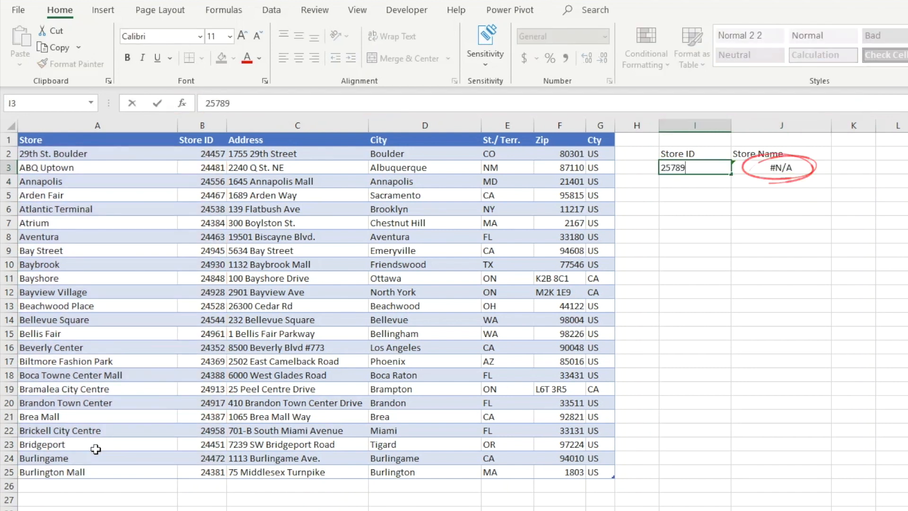
pyautogui.press('Return')
pyautogui.press('Up')
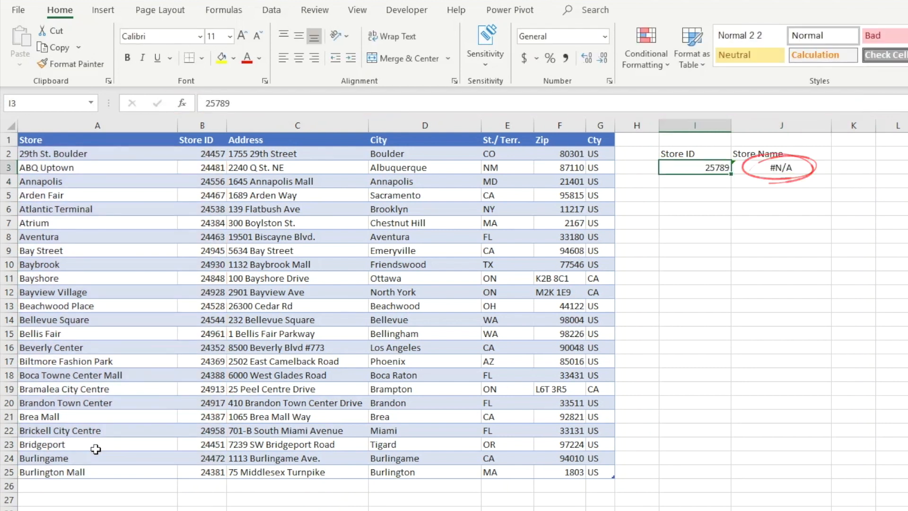
# Add "No Match" as the if-not-found argument of the XLOOKUP formula in J3
pyautogui.press('Right')
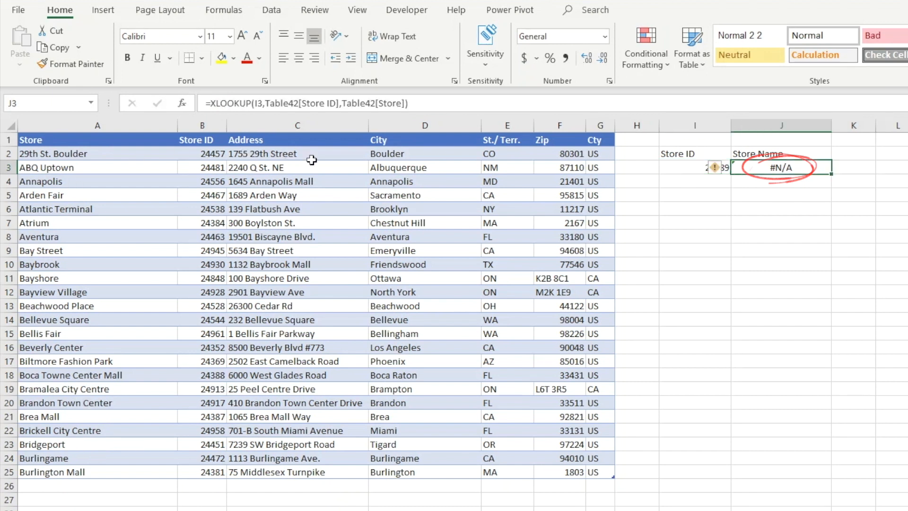
pyautogui.click(405, 103)
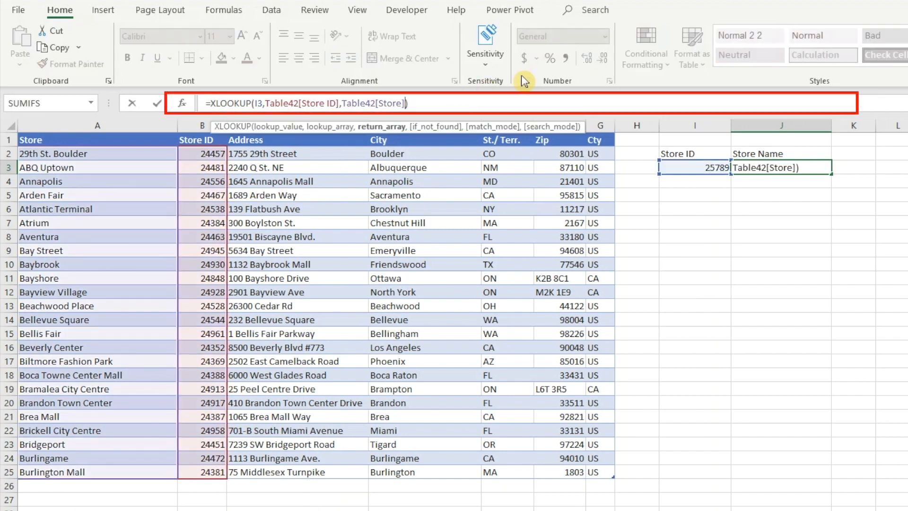
pyautogui.write(',')
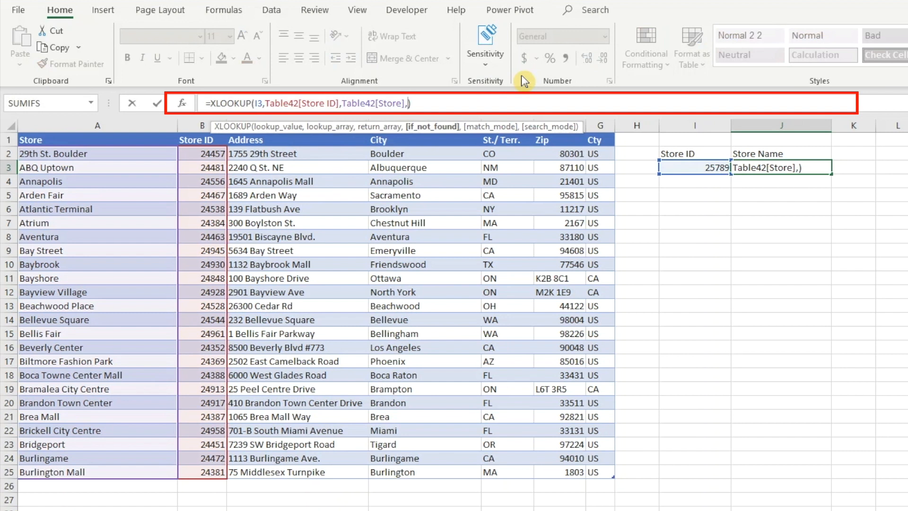
pyautogui.write('"')
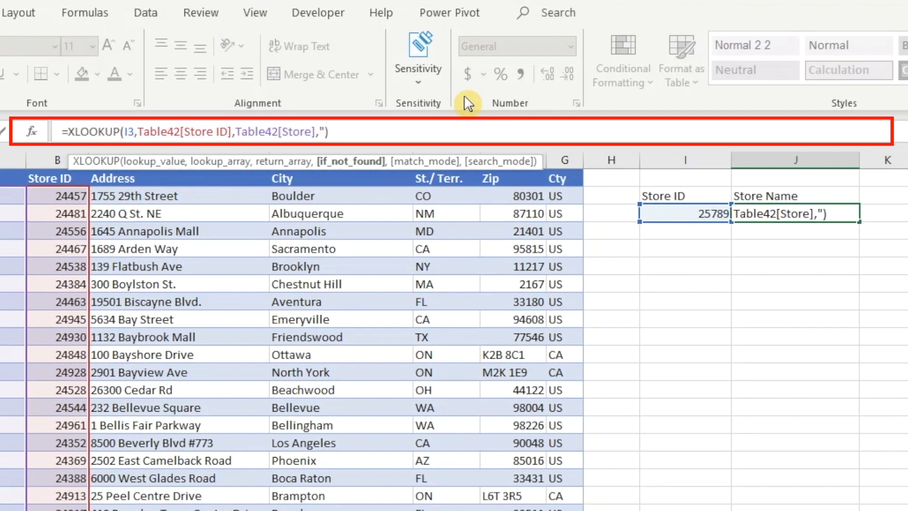
pyautogui.write('No Matc')
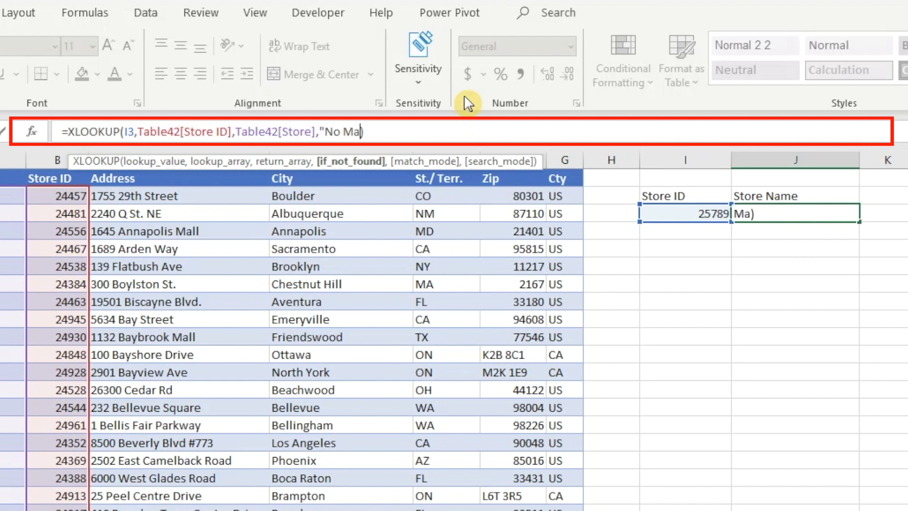
pyautogui.write('h"')
pyautogui.press('Return')
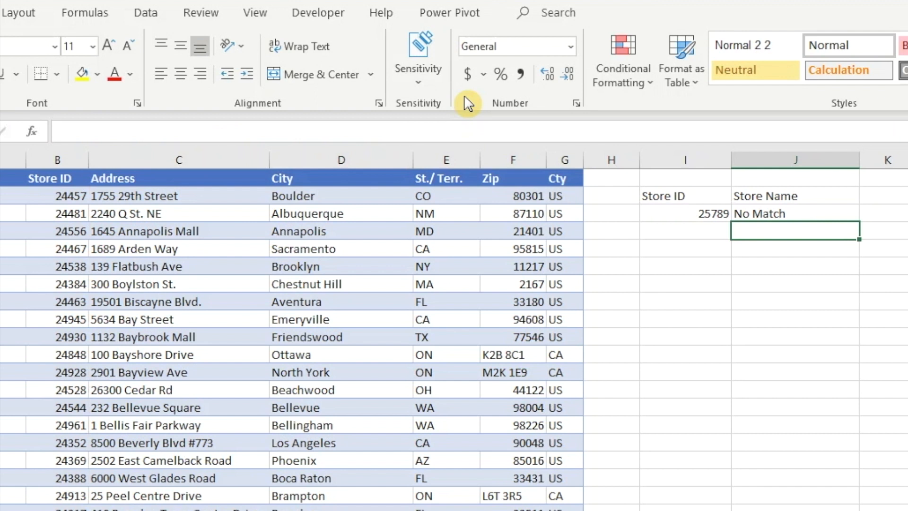
# Enter store ID 54654 in I3 to test the lookup
pyautogui.press('Left')
pyautogui.press('Up')
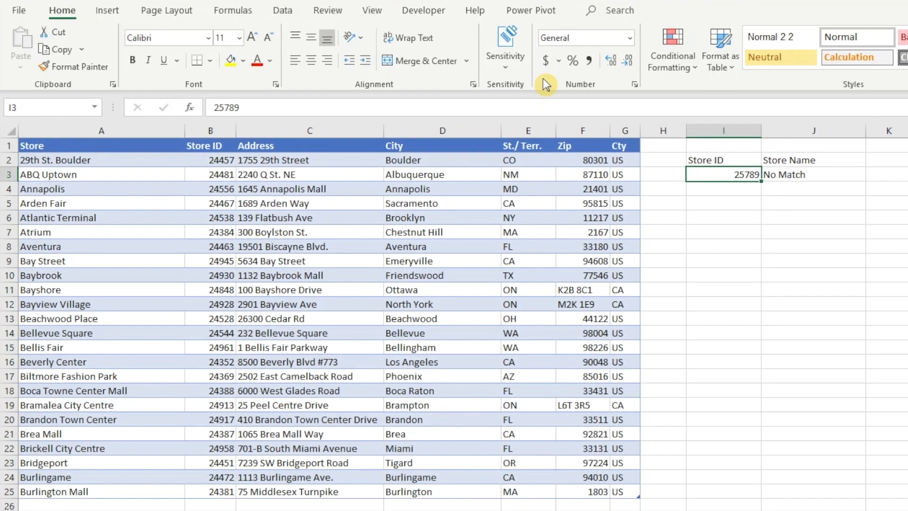
pyautogui.write('54654')
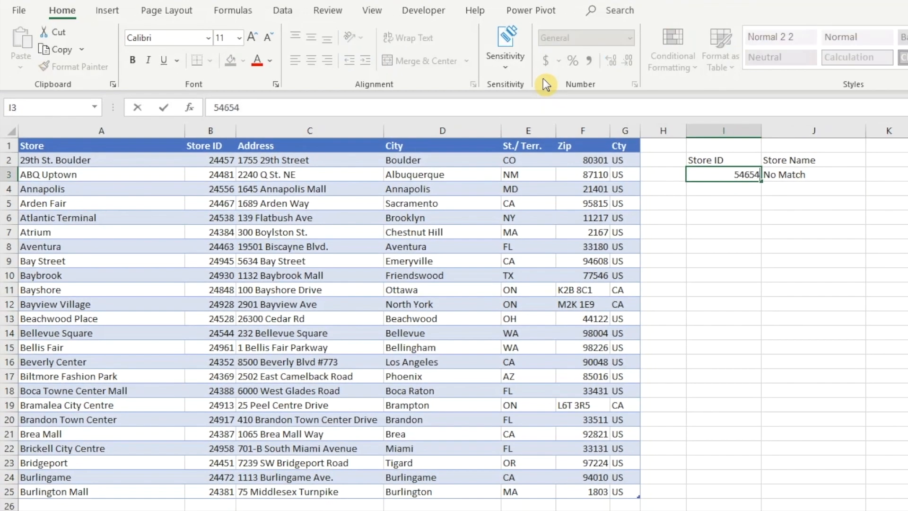
pyautogui.press('Return')
# Replace the store ID in I3 with 24457
pyautogui.press('Up')
pyautogui.press('BackSpace')
pyautogui.write('24457')
pyautogui.press('Return')
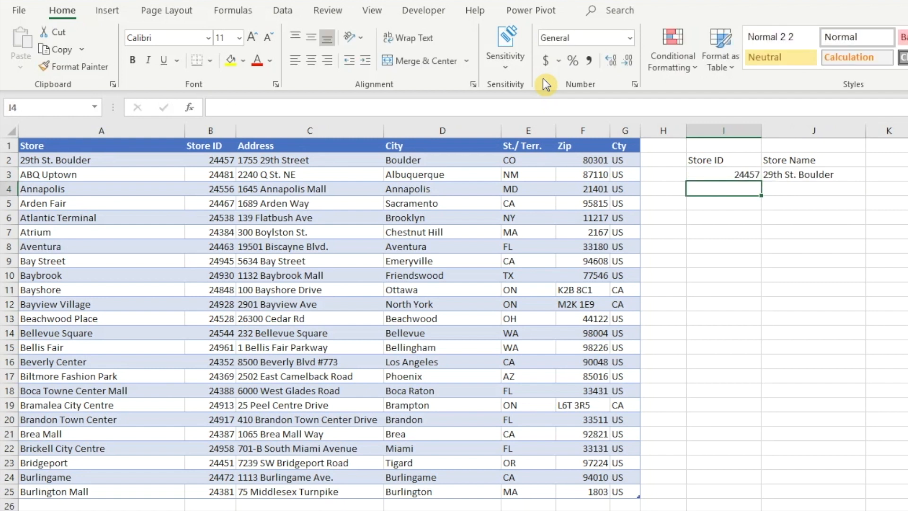
# Enter store ID 654654 in I3
pyautogui.press('Up')
pyautogui.write('654654')
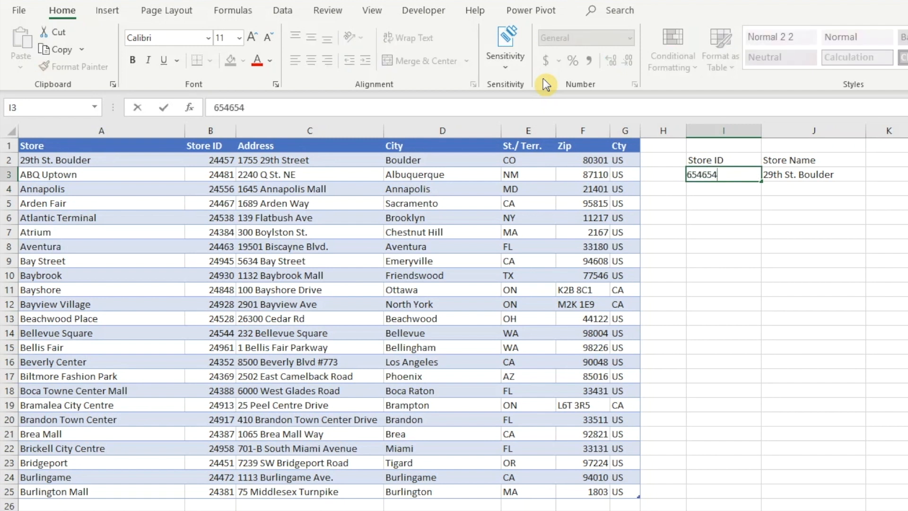
pyautogui.press('Return')
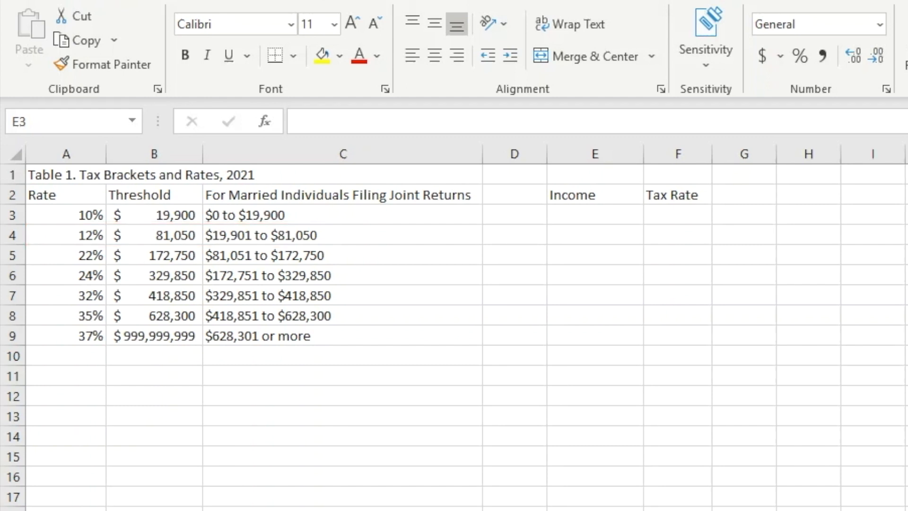
# On the tax bracket sheet, enter an income of 100000 in E3
pyautogui.click(607, 218)
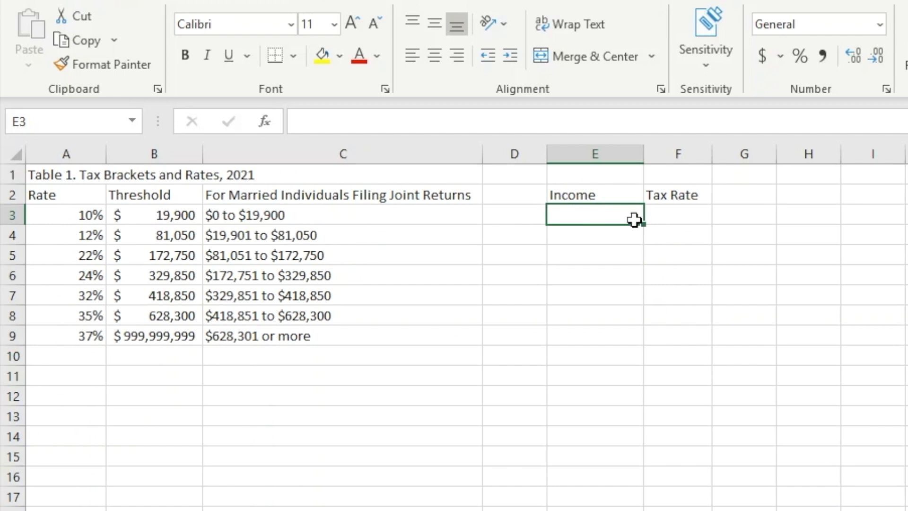
pyautogui.write('100000')
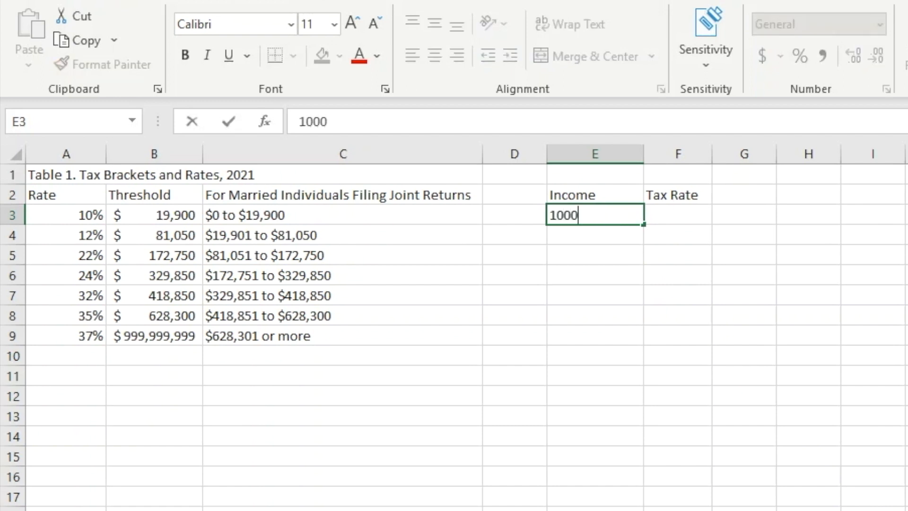
pyautogui.press('Return')
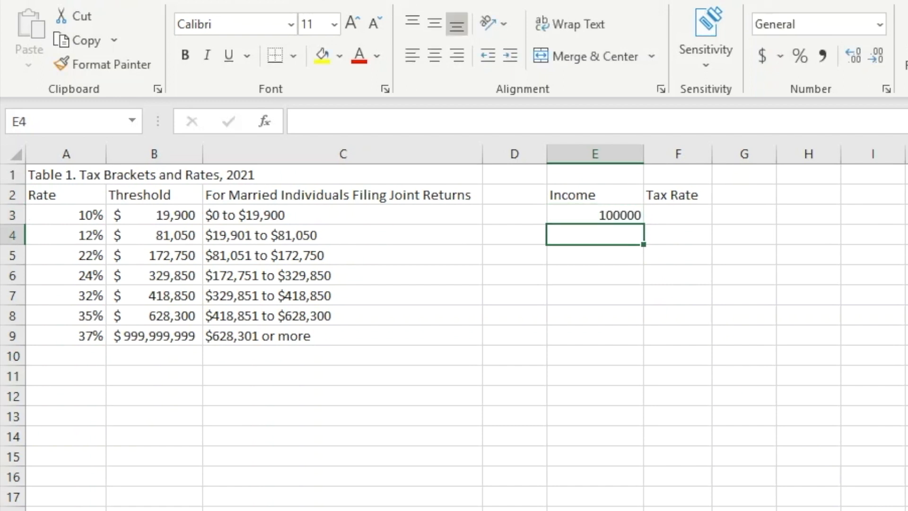
# In F3, enter an XLOOKUP that looks up E3 in thresholds B3:B9 and returns rates A3:A9
pyautogui.press('Right')
pyautogui.press('Up')
pyautogui.write('=xlookup(')
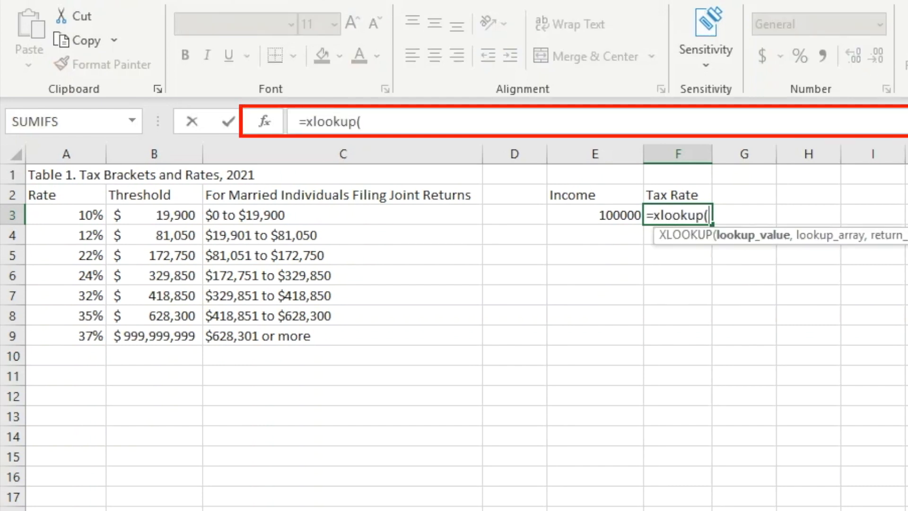
pyautogui.press('Left')
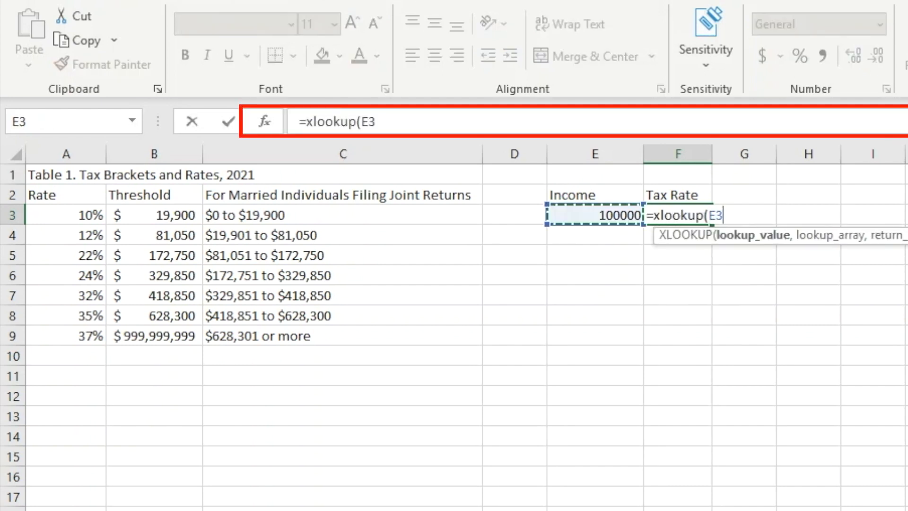
pyautogui.write(',')
pyautogui.moveTo(179, 214); pyautogui.dragTo(154, 325)
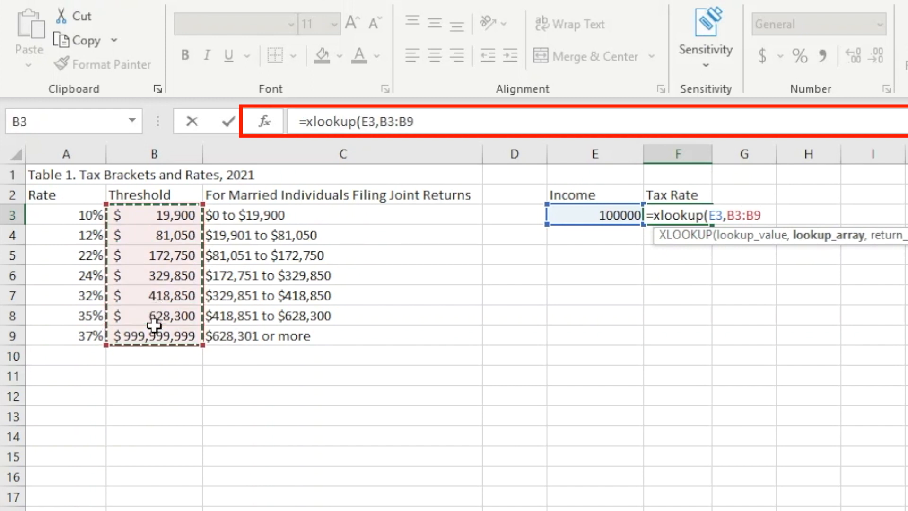
pyautogui.write(',')
pyautogui.moveTo(67, 214); pyautogui.dragTo(59, 332)
pyautogui.write(')')
pyautogui.press('Return')
# Set the match mode of F3's XLOOKUP to 1, exact match or next larger item
pyautogui.press('Up')
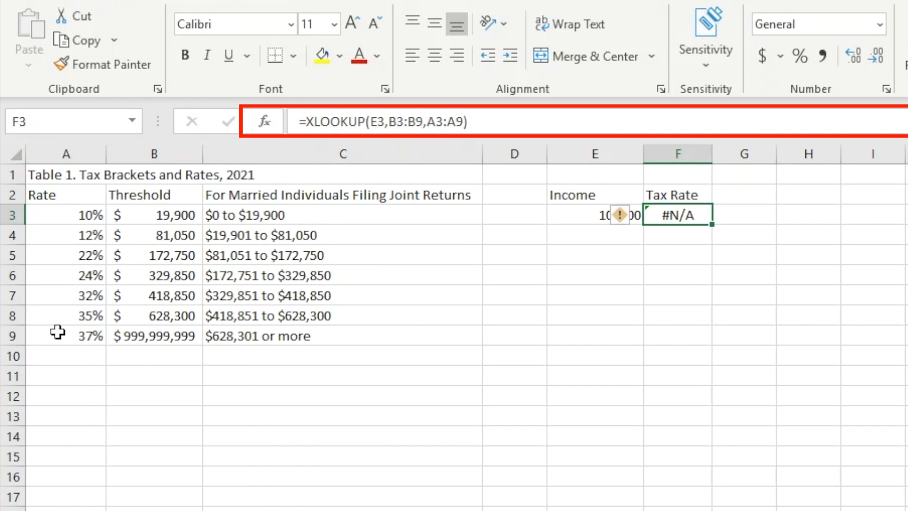
pyautogui.click(465, 122)
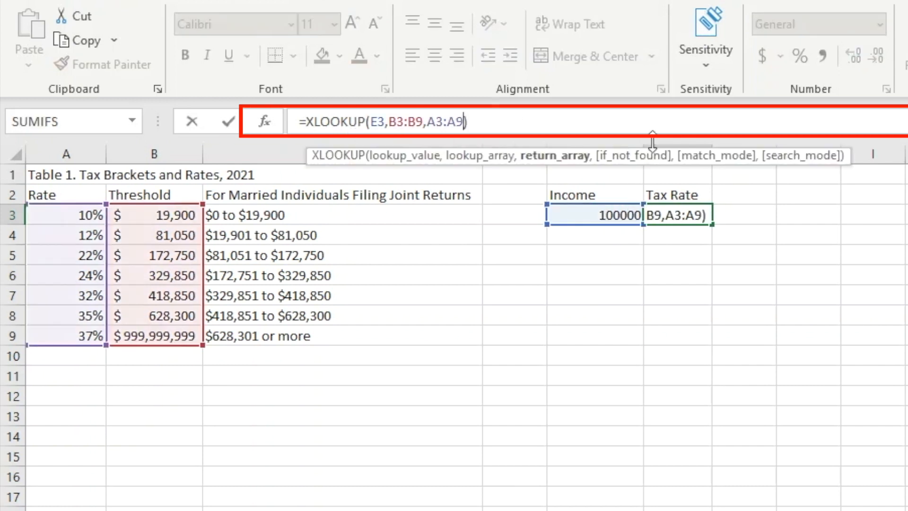
pyautogui.write(',')
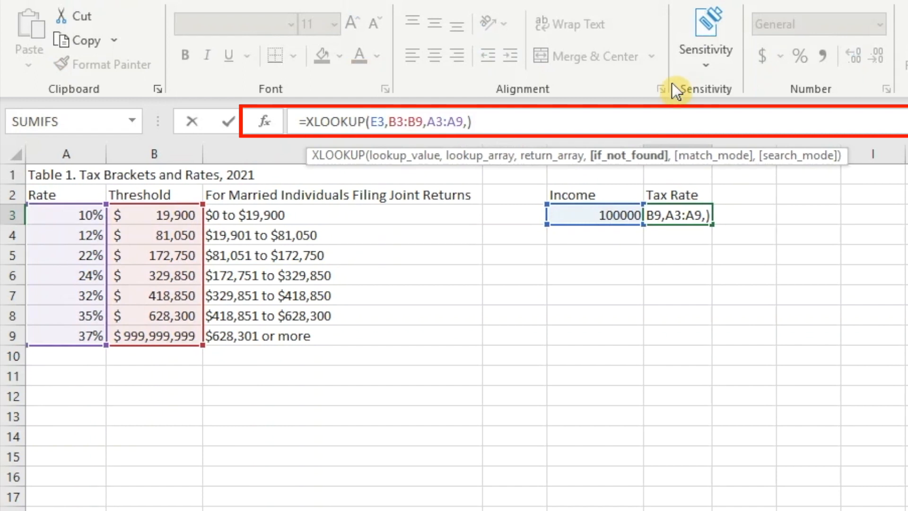
pyautogui.write(',')
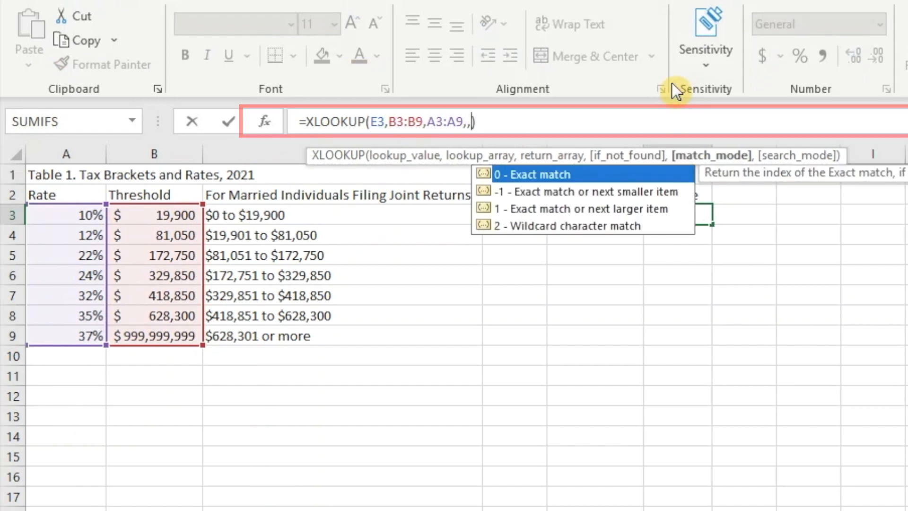
pyautogui.write('1')
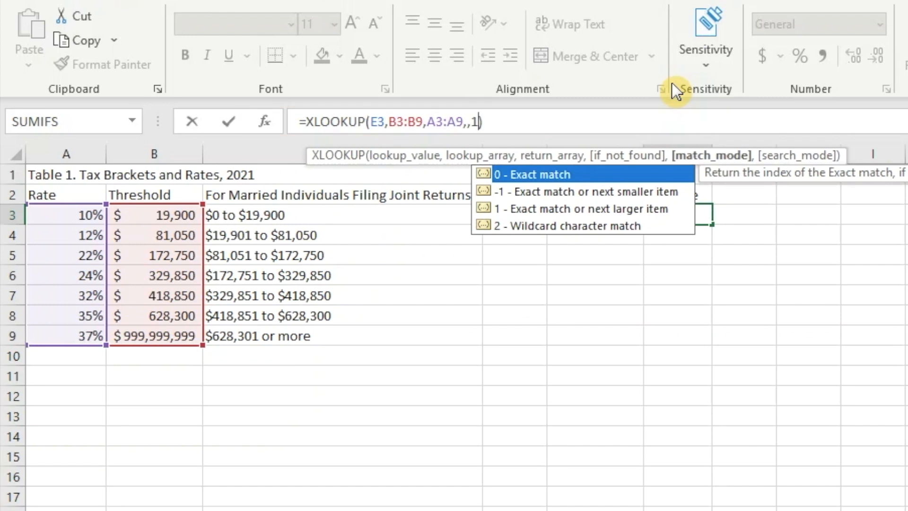
pyautogui.press('Return')
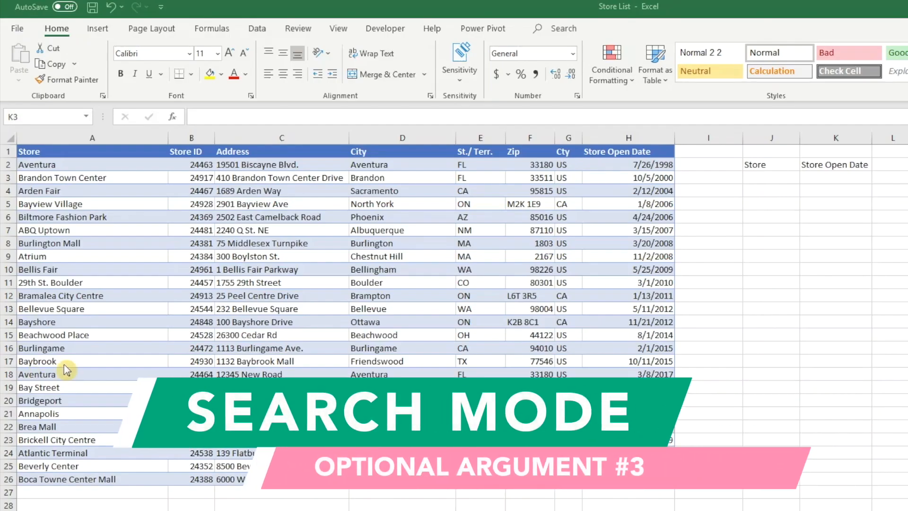
# On the store list sheet, enter an XLOOKUP in K3 that looks up J3 in the Store column and returns Store Open Date
pyautogui.click(836, 179)
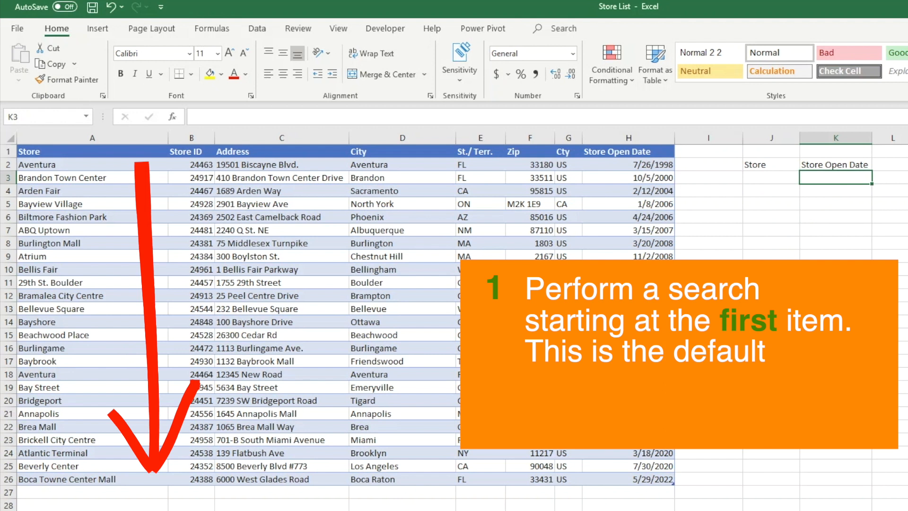
pyautogui.write('=')
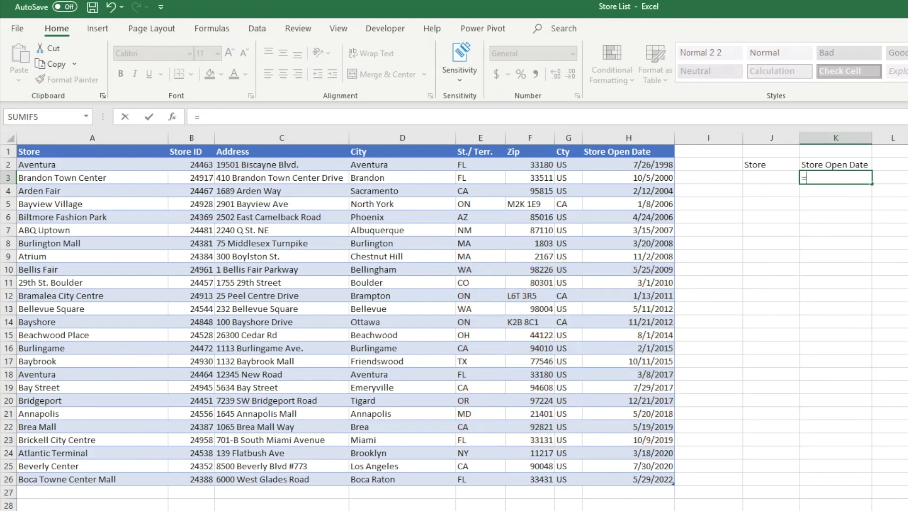
pyautogui.write('xlookup(J3,')
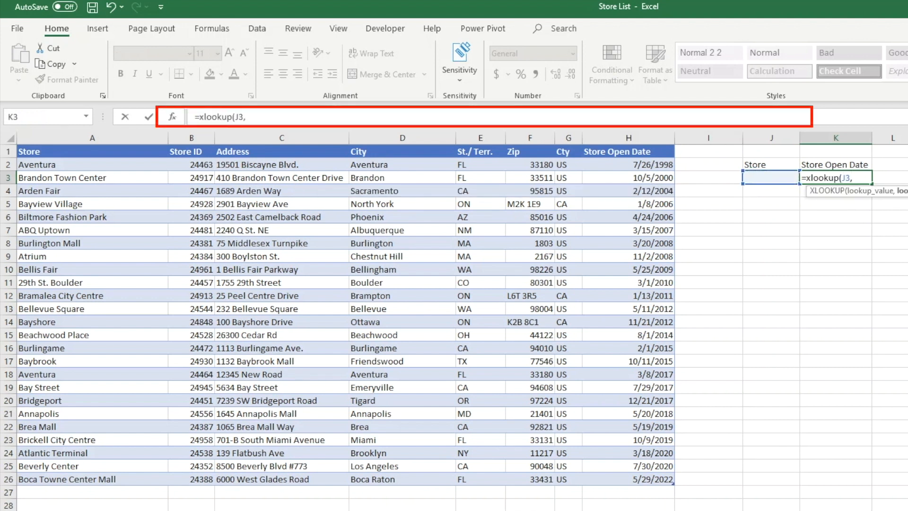
pyautogui.moveTo(61, 165); pyautogui.dragTo(48, 478)
pyautogui.write(',')
pyautogui.moveTo(614, 164); pyautogui.dragTo(617, 478)
pyautogui.write(')')
pyautogui.press('Return')
# Enter Aventura as the store name in J3
pyautogui.press('Up')
pyautogui.press('Left')
pyautogui.write('Aventura')
pyautogui.press('Return')
# Format K3 as a date
pyautogui.press('Up')
pyautogui.press('Right')
pyautogui.click(573, 53)
pyautogui.click(541, 204)
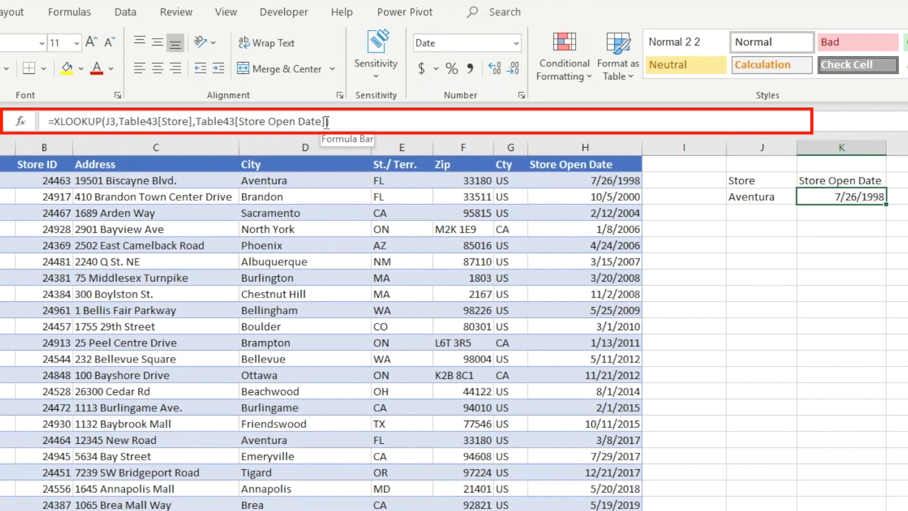
# Set the search mode of K3's XLOOKUP to -1 to search last-to-first
pyautogui.click(346, 122)
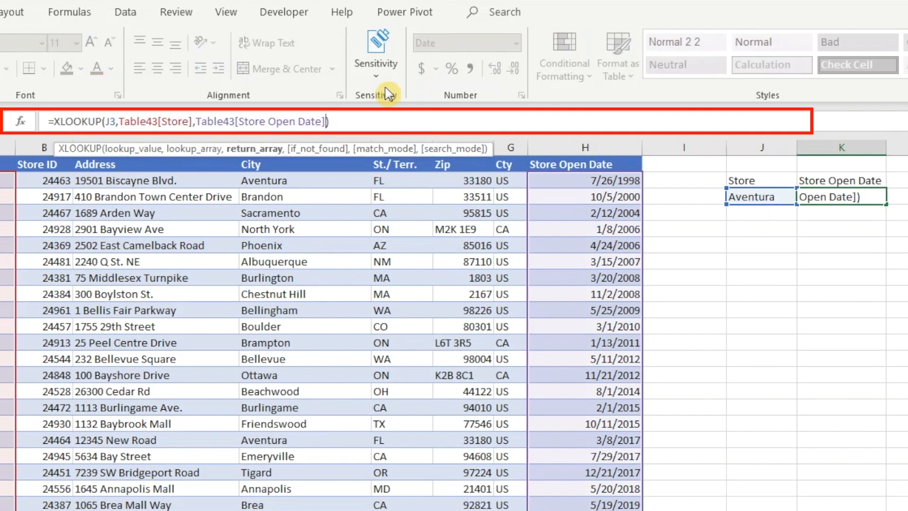
pyautogui.write(',,')
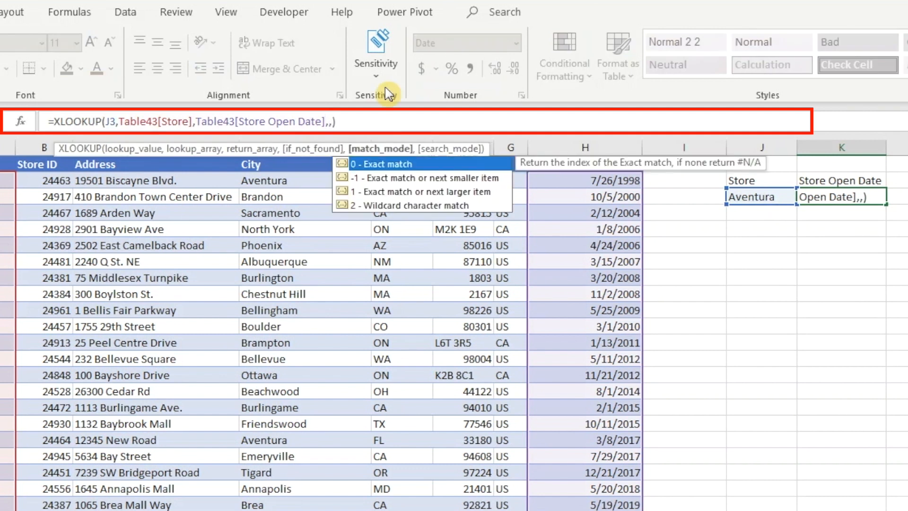
pyautogui.write(',')
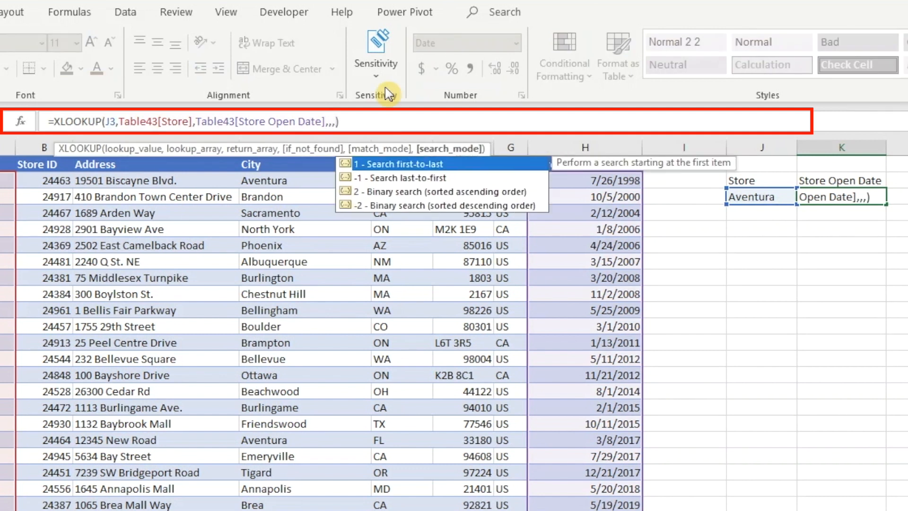
pyautogui.write('-1')
pyautogui.press('Return')
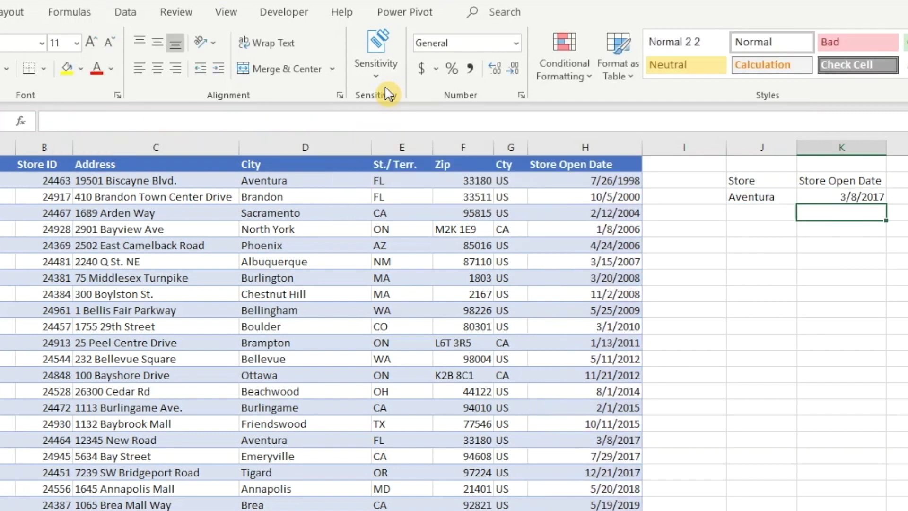